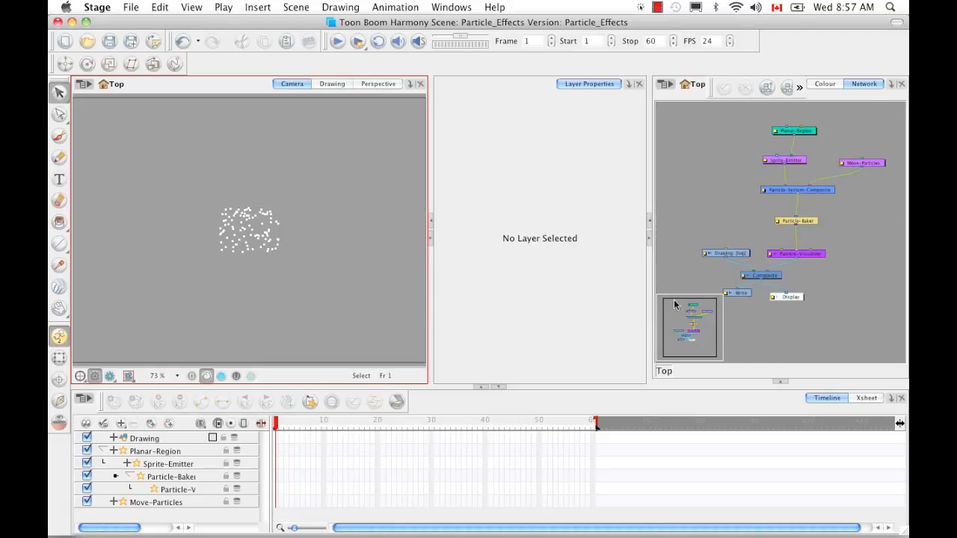
- Open the Particle colours for the Network view through the General preferences' colour editor
left_click(836, 355)
key("2")
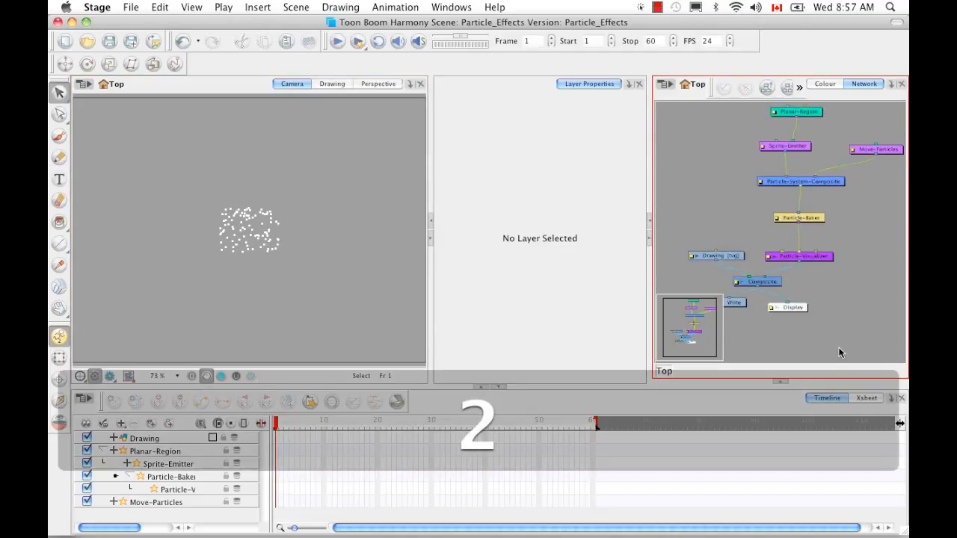
key("space")
left_click_drag(835, 312, 823, 317)
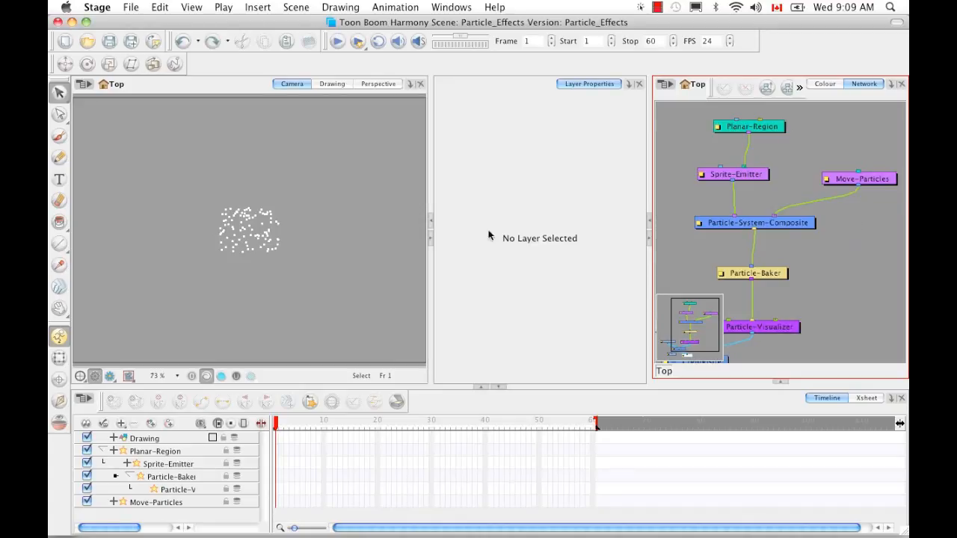
left_click(99, 9)
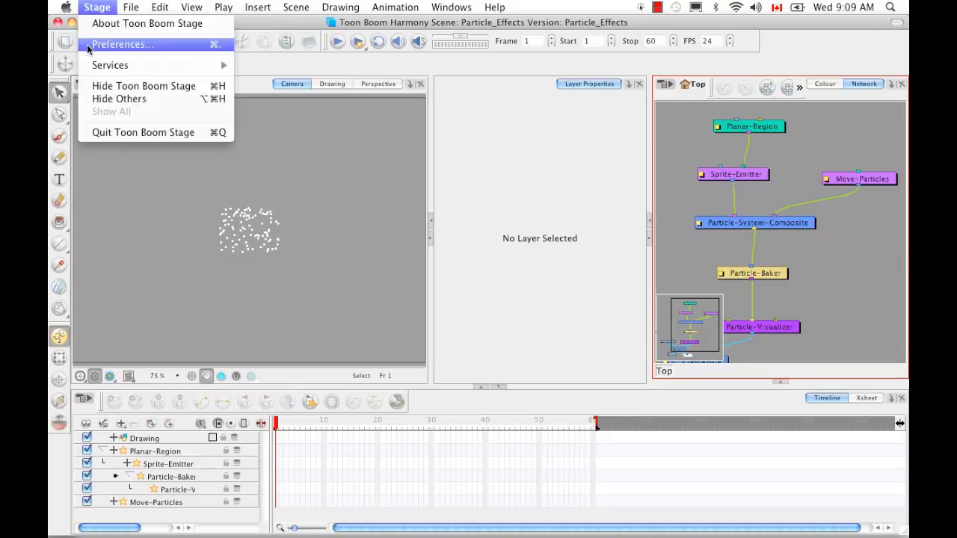
left_click(91, 45)
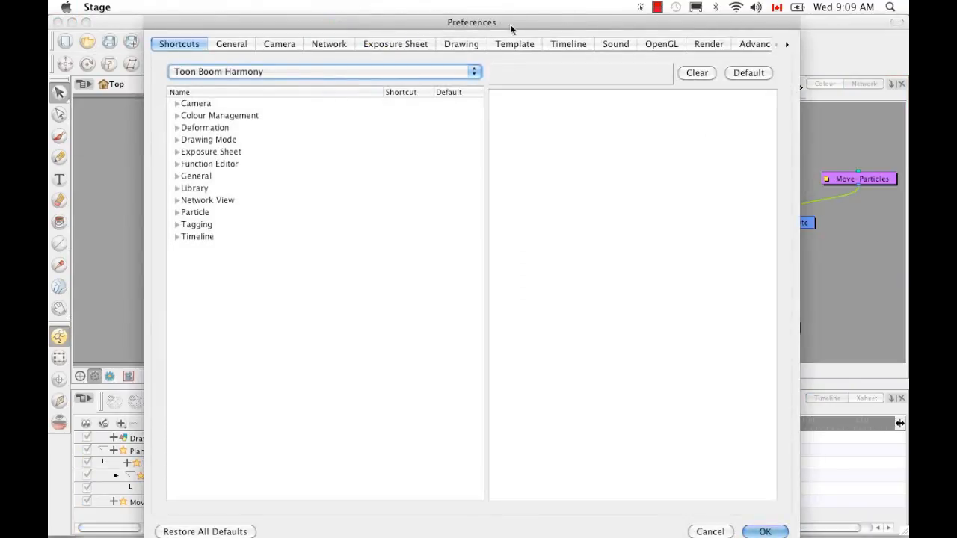
left_click(234, 45)
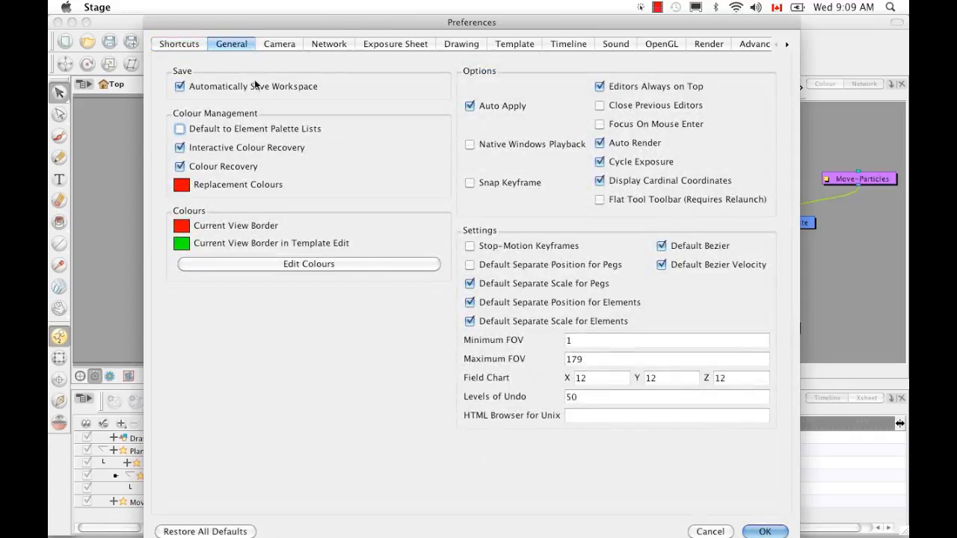
left_click(331, 263)
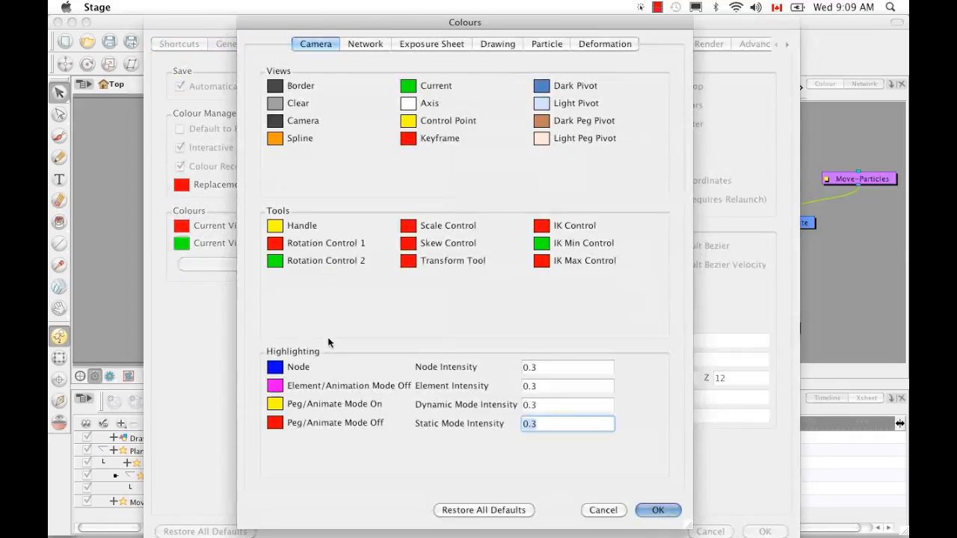
left_click(551, 46)
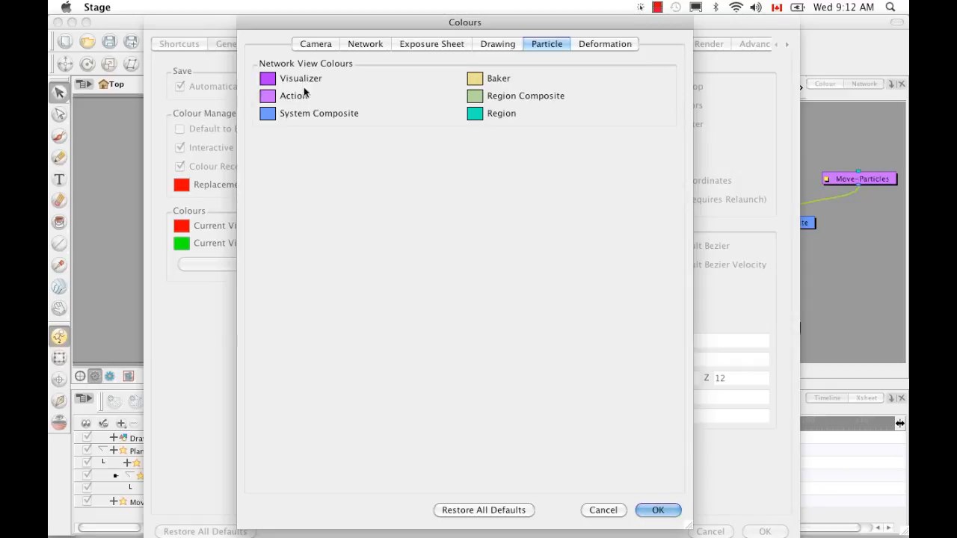
- Change the Visualizer module's Network view colour to orange and save the preferences
left_click(267, 78)
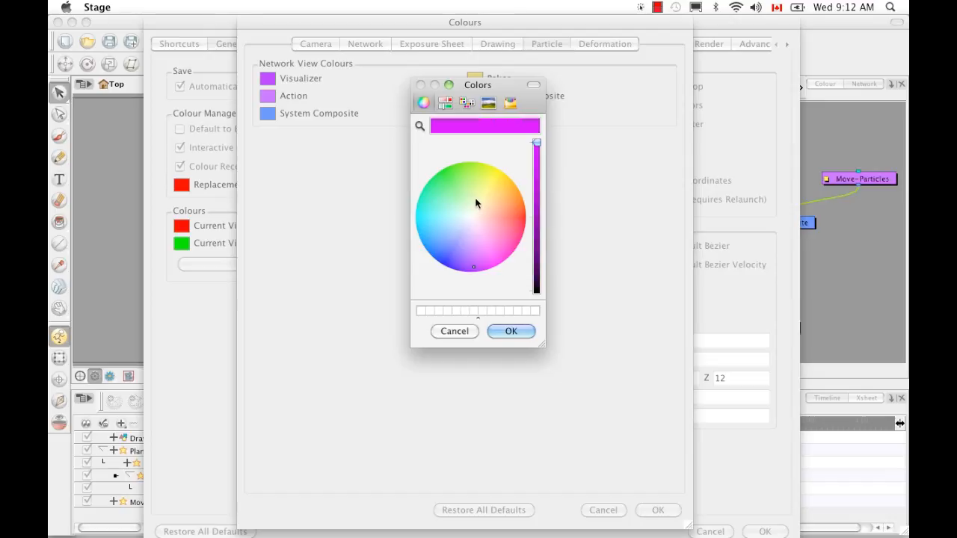
left_click_drag(493, 205, 519, 191)
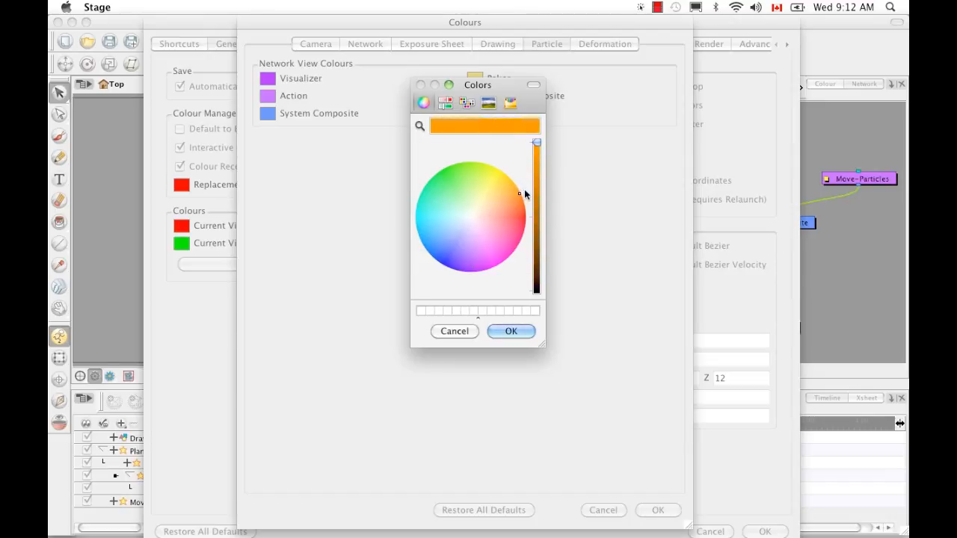
left_click(503, 333)
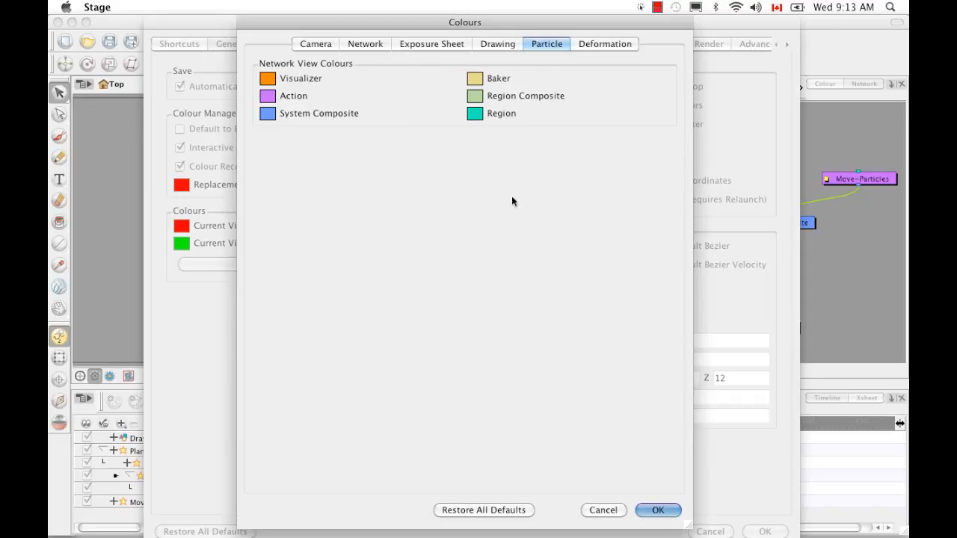
left_click(658, 510)
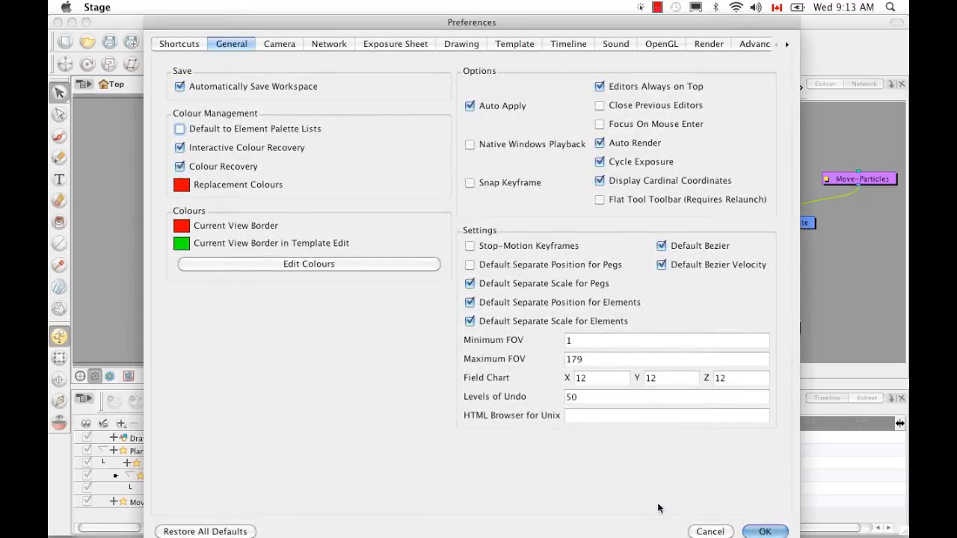
left_click(766, 531)
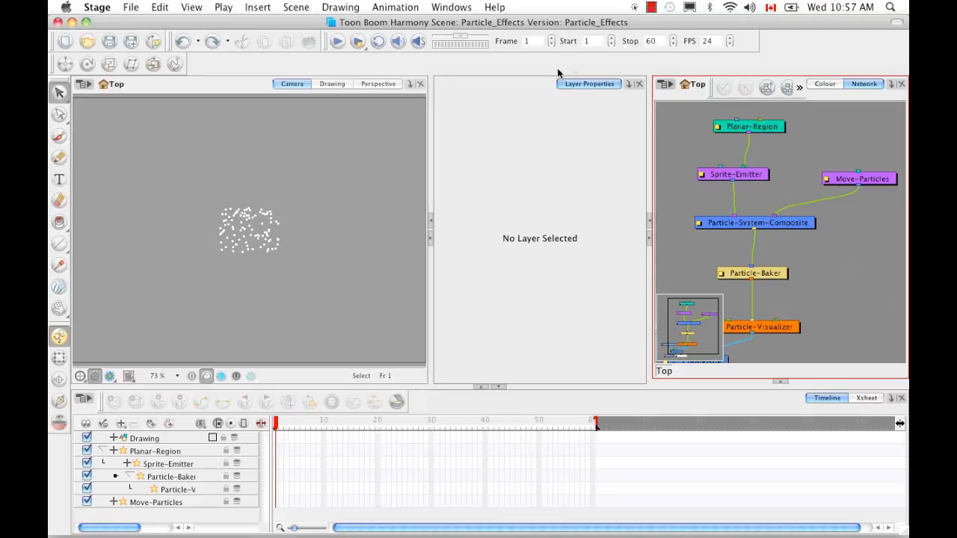
- Add the Integrated Help view and display help for the Planar-Region, Sprite-Emitter and Particle-System-Composite modules, returning to Planar-Region
left_click(627, 85)
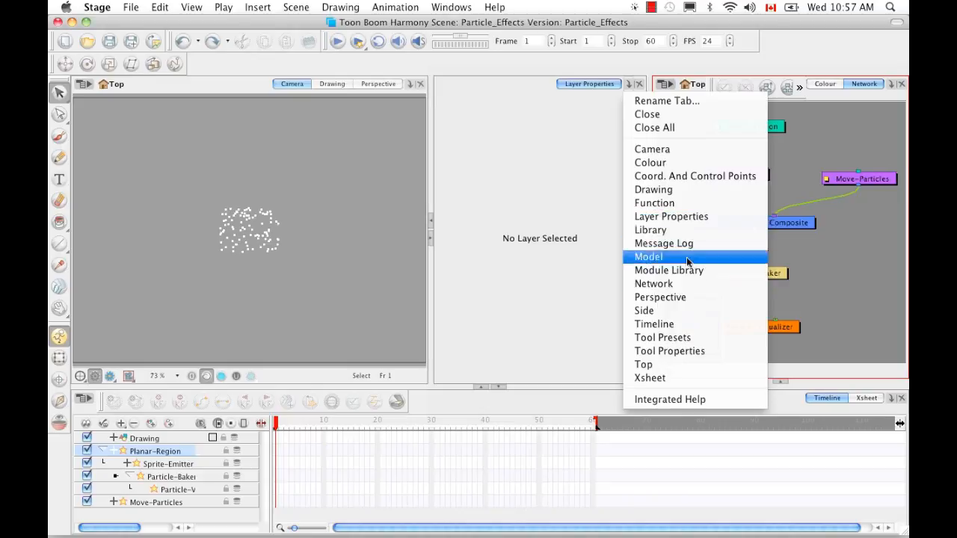
left_click(719, 399)
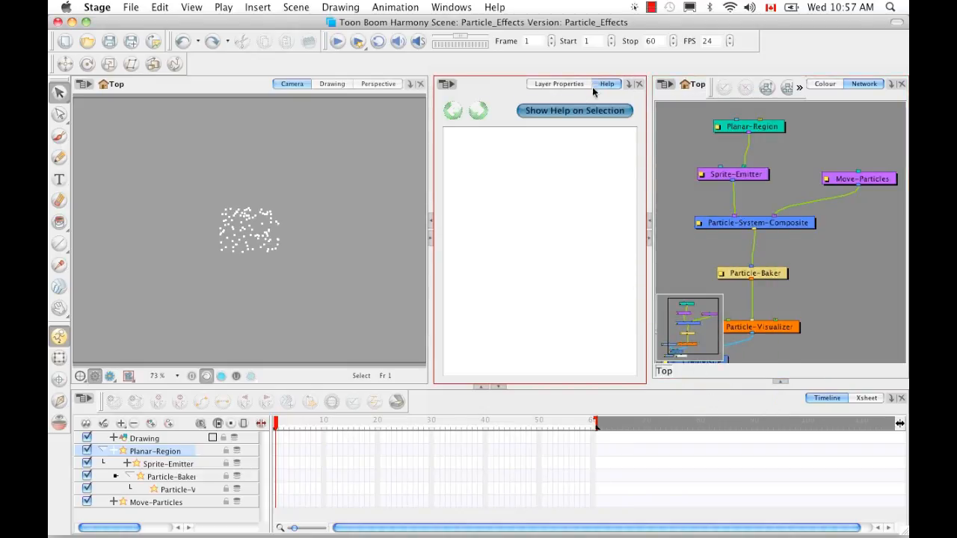
left_click(768, 129)
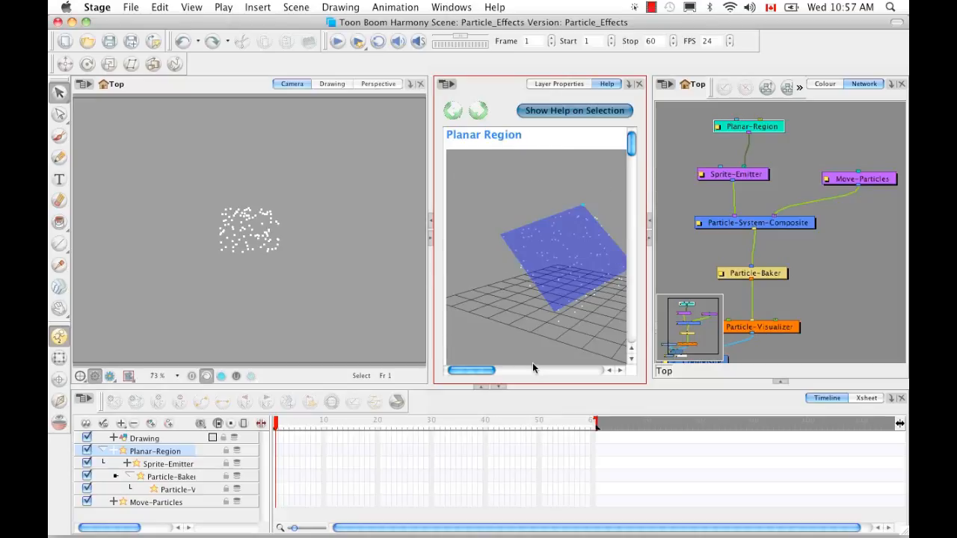
left_click(740, 176)
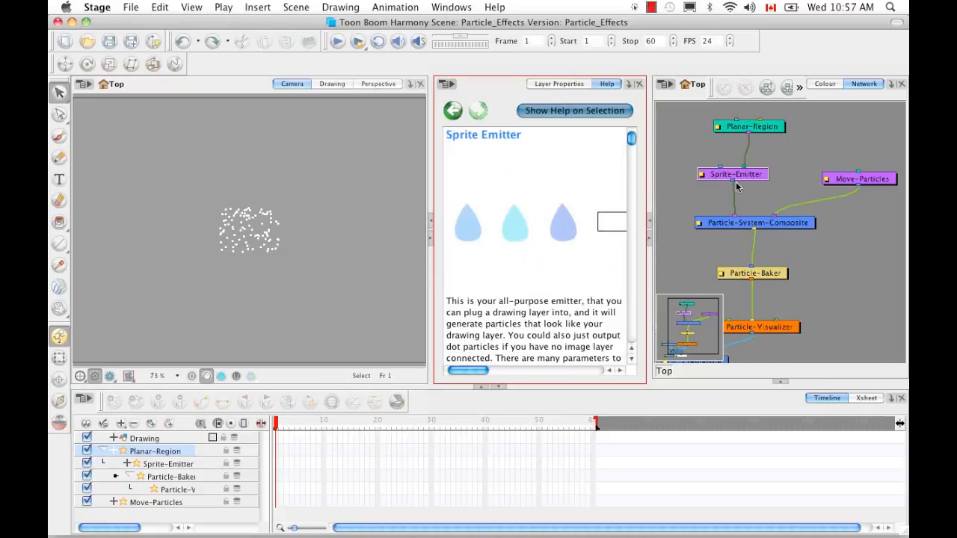
left_click(776, 228)
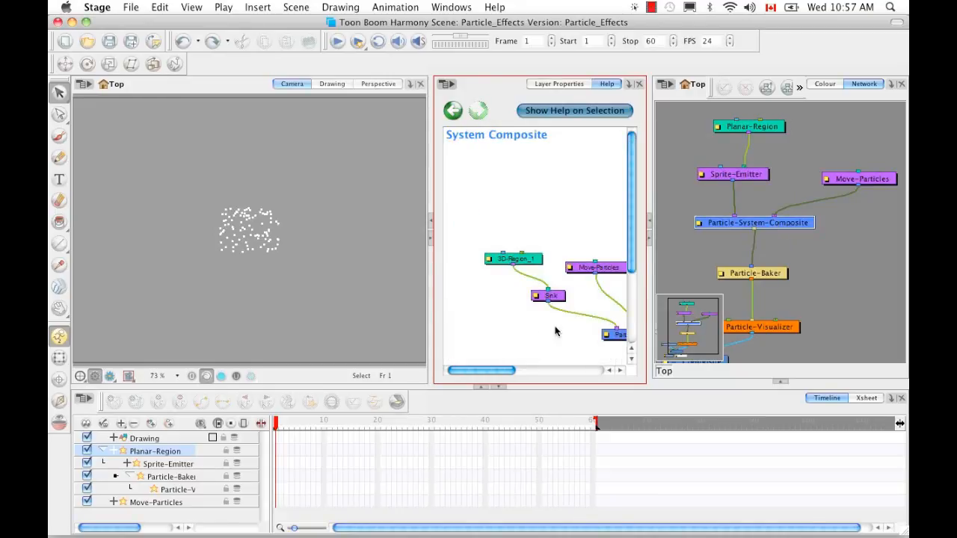
left_click(745, 127)
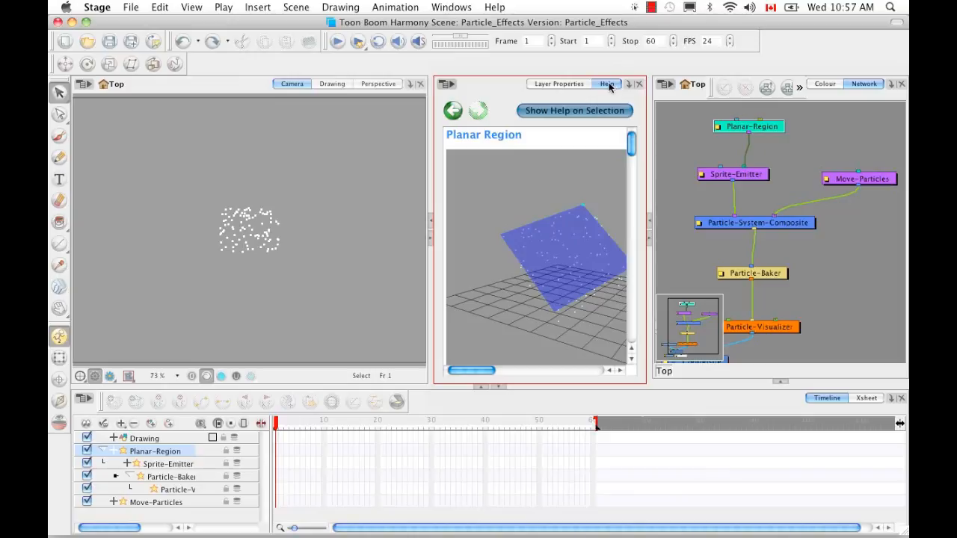
- Detach the Help view into a floating window and enlarge it to fit the Planar Region network diagrams
left_click_drag(609, 87, 449, 90)
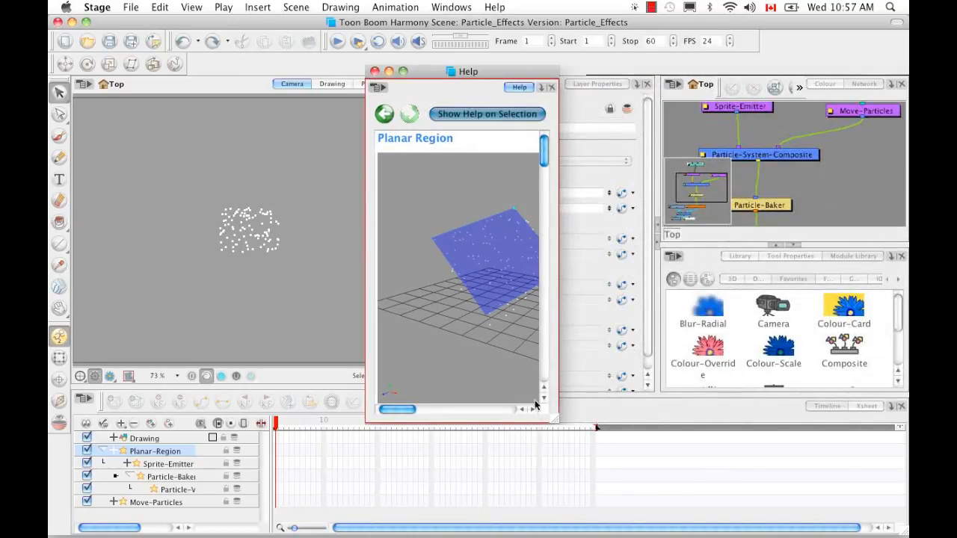
left_click_drag(555, 423, 826, 505)
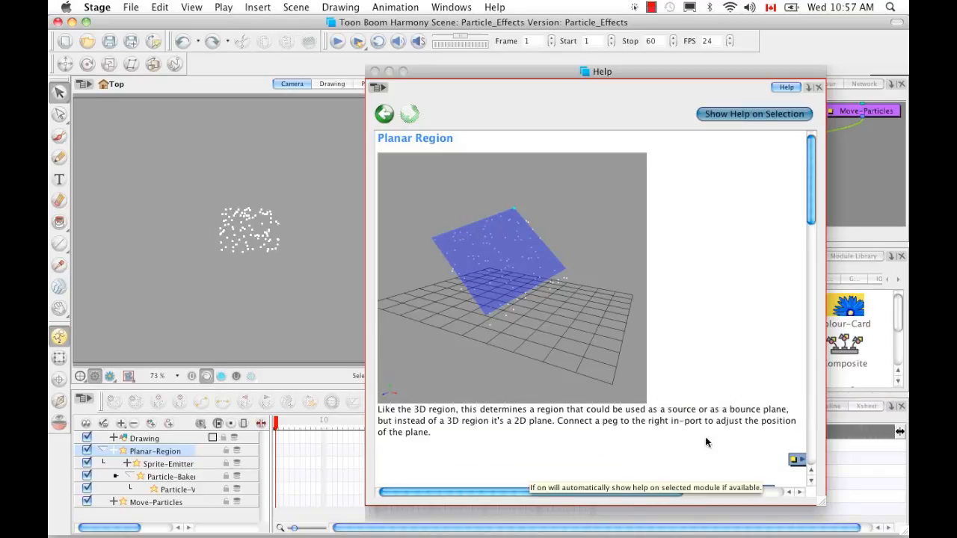
left_click_drag(811, 210, 797, 277)
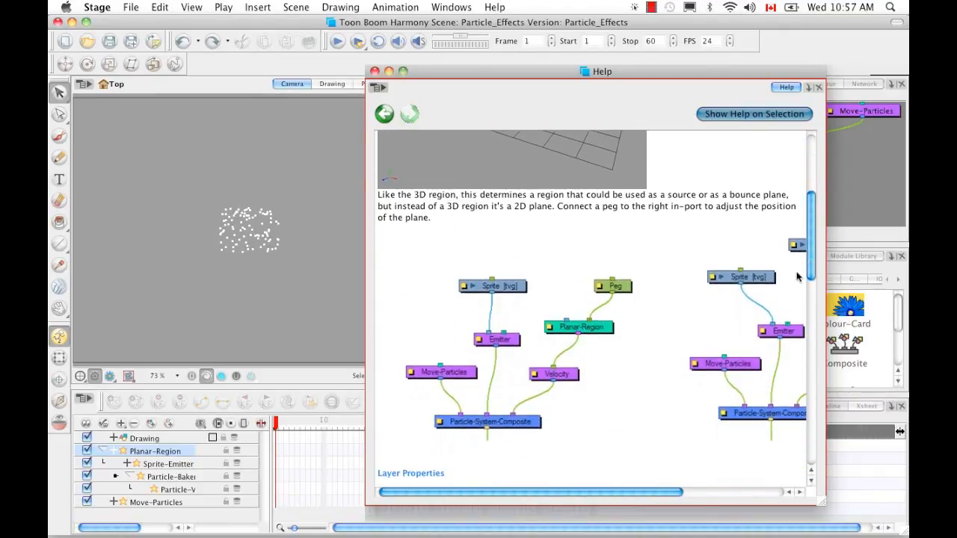
left_click_drag(657, 73, 532, 68)
left_click_drag(697, 495, 839, 513)
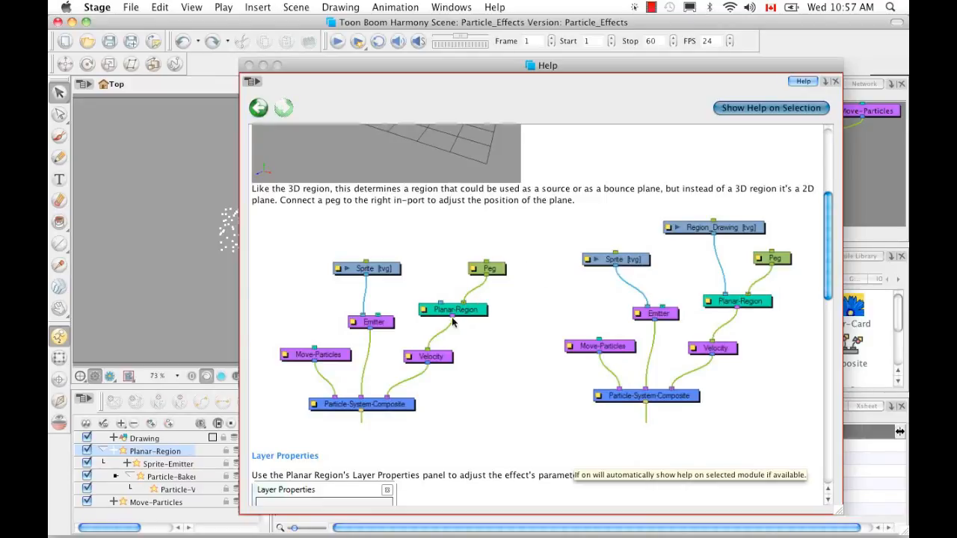
- Read through the Planar Region help page's Layer Properties section and parameter descriptions, and return to the page's beginning
left_click_drag(827, 241, 814, 327)
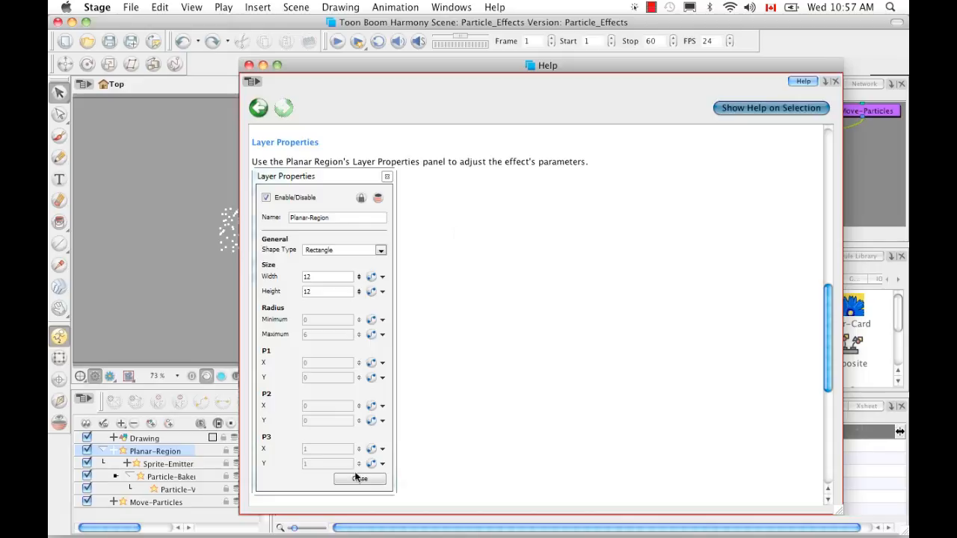
left_click_drag(829, 301, 814, 390)
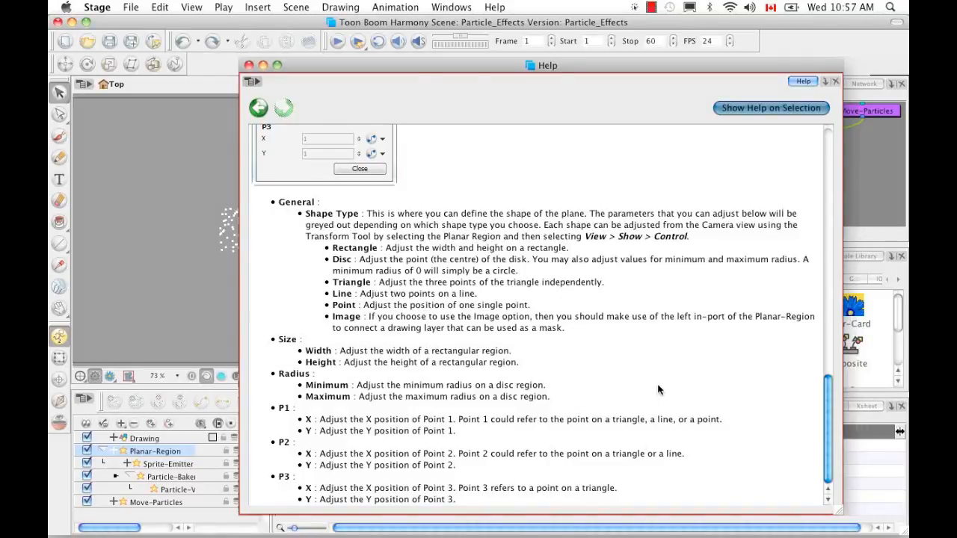
left_click_drag(827, 417, 833, 146)
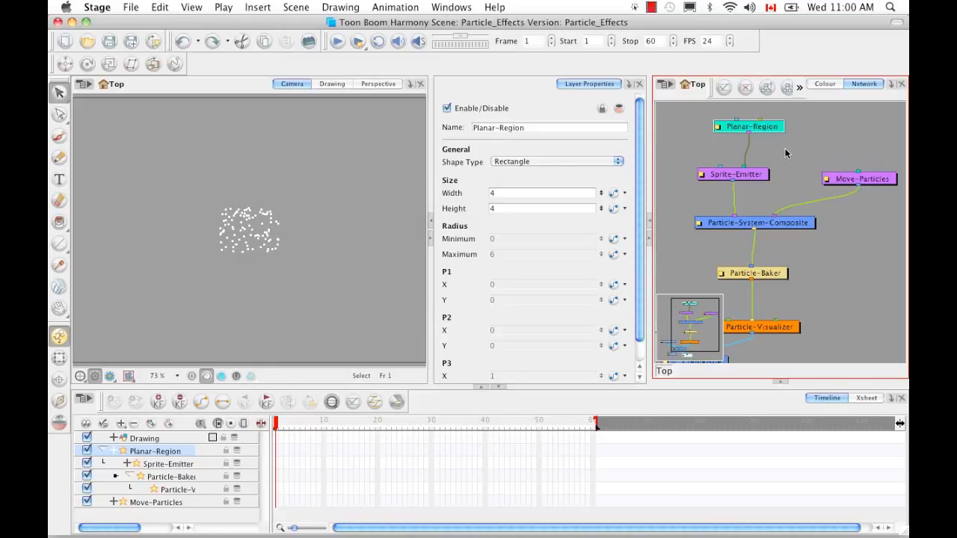
- Show the Planar-Region's controls in the Perspective view and look at the plane from an angle
left_click_drag(748, 145, 768, 175)
left_click_drag(639, 154, 634, 97)
left_click(376, 83)
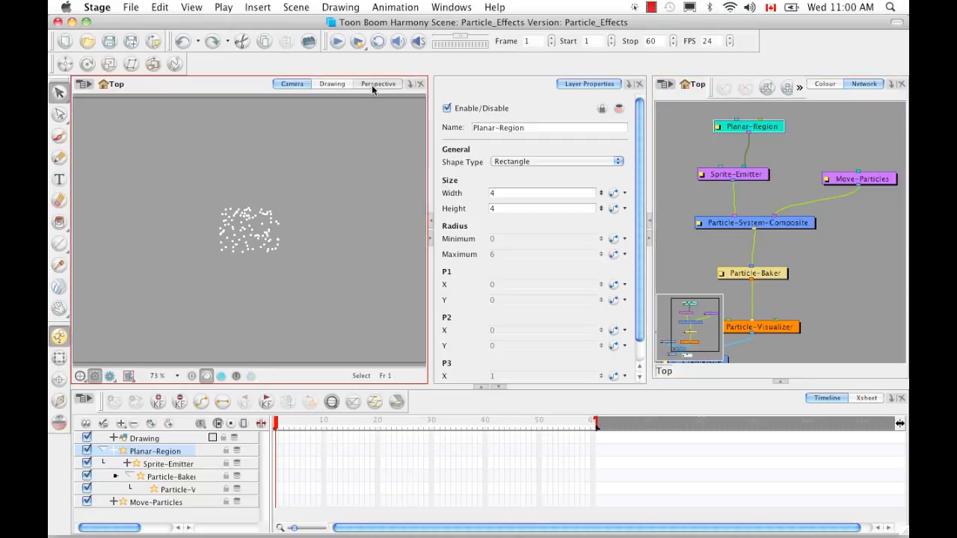
left_click(190, 8)
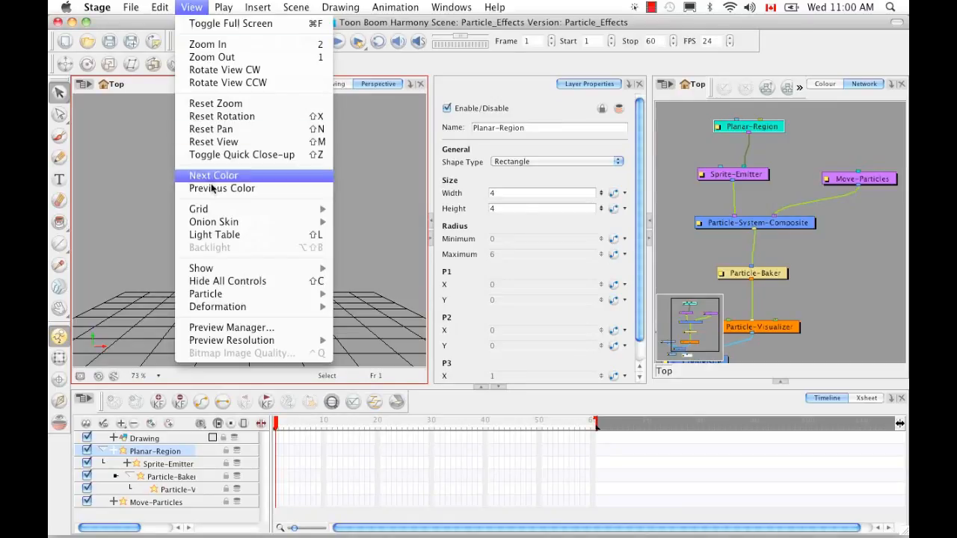
mouse_move(251, 274)
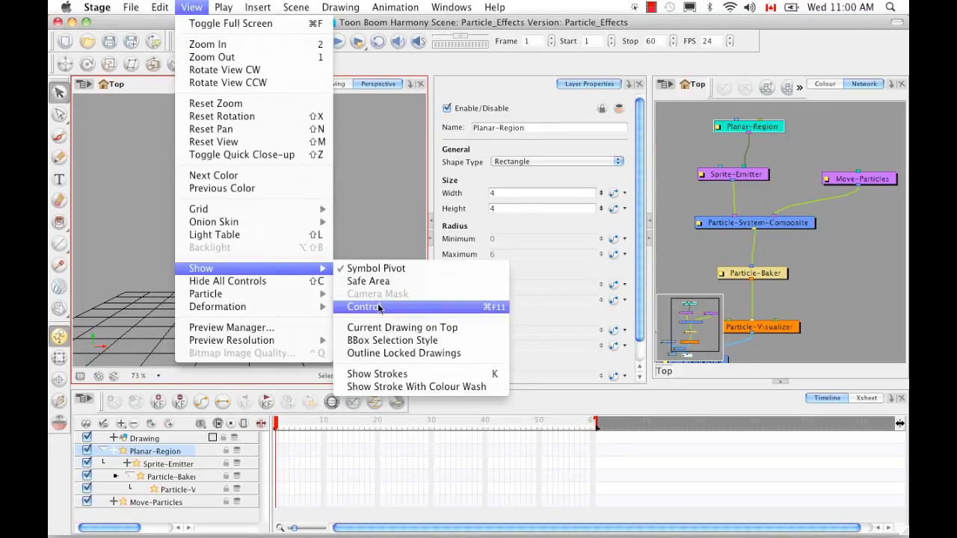
left_click(502, 313)
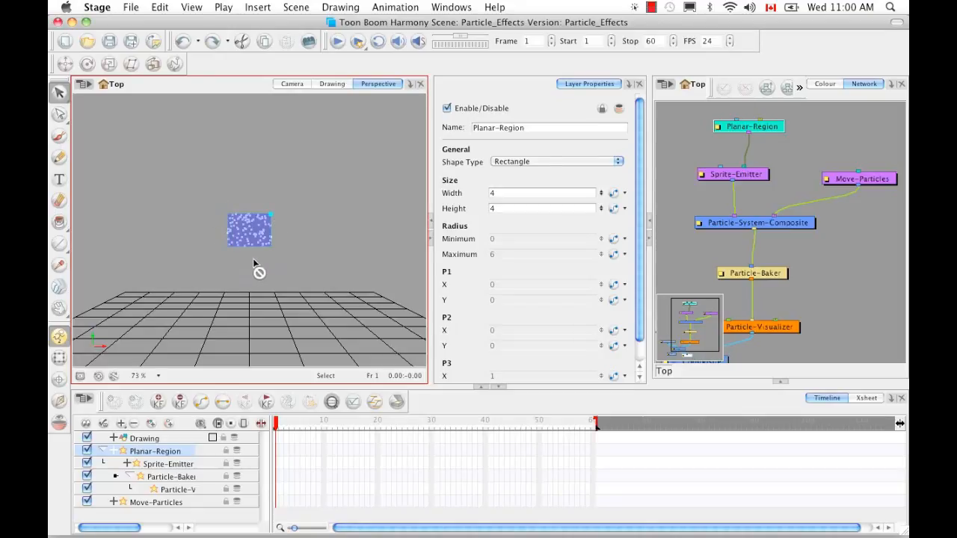
left_click_drag(309, 246, 269, 222)
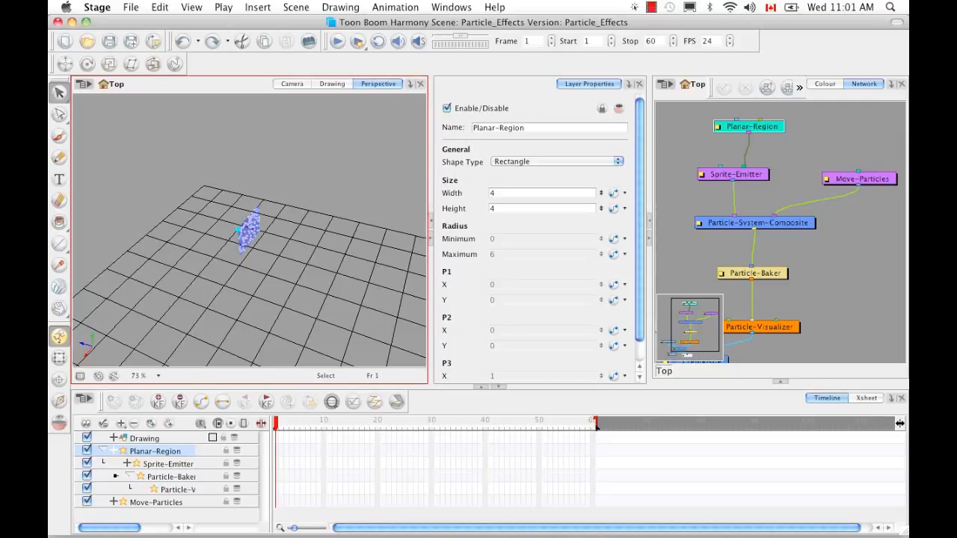
- Try the Disc, Triangle and Line shape types in turn on the Planar-Region
left_click(620, 163)
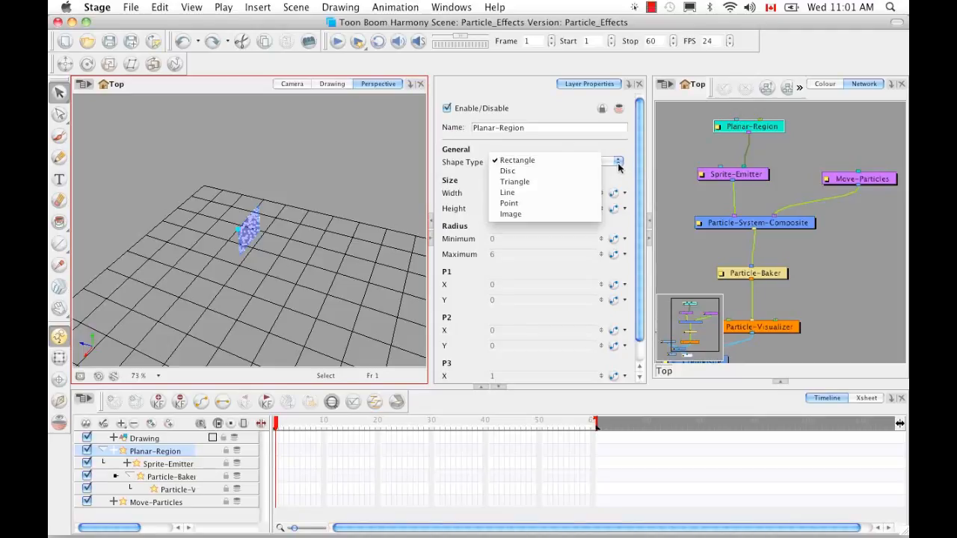
left_click(552, 172)
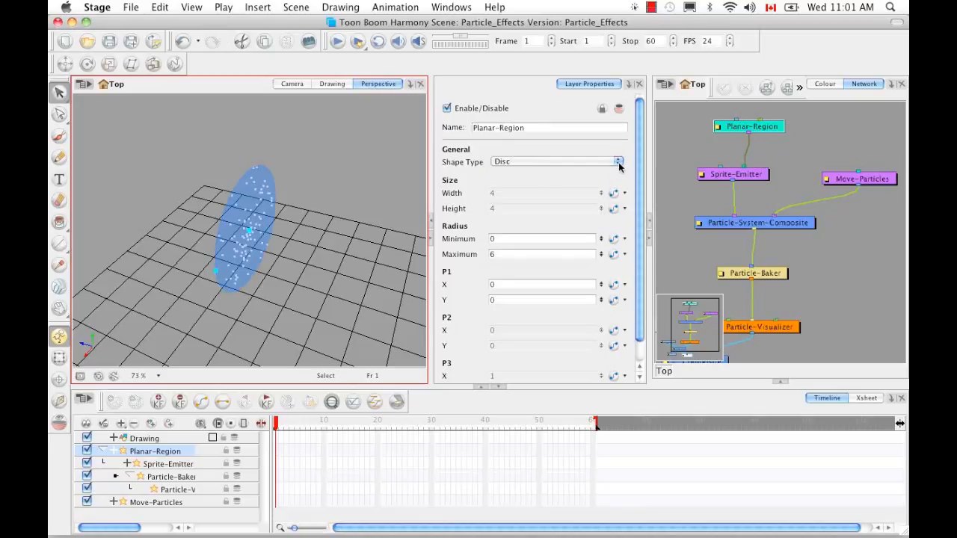
left_click(620, 163)
left_click(552, 172)
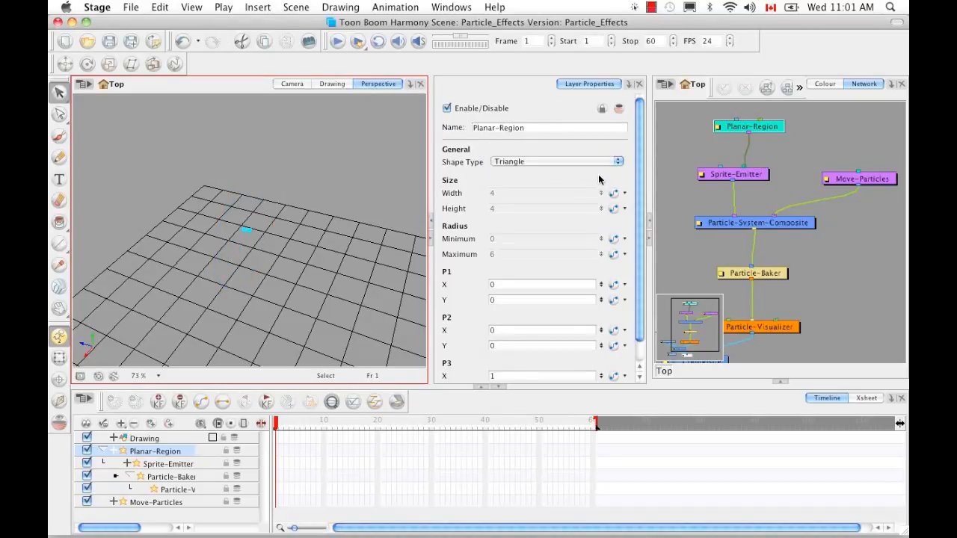
left_click(618, 161)
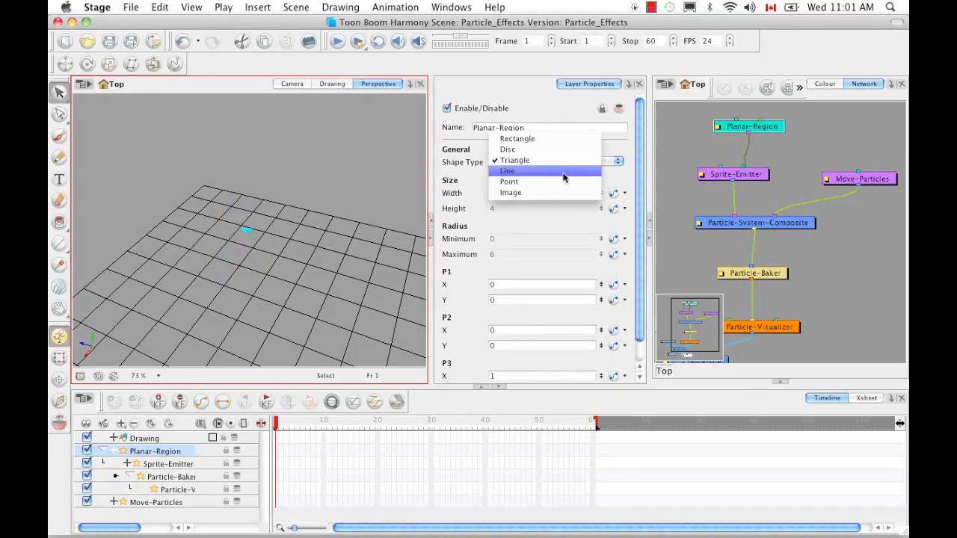
left_click(564, 172)
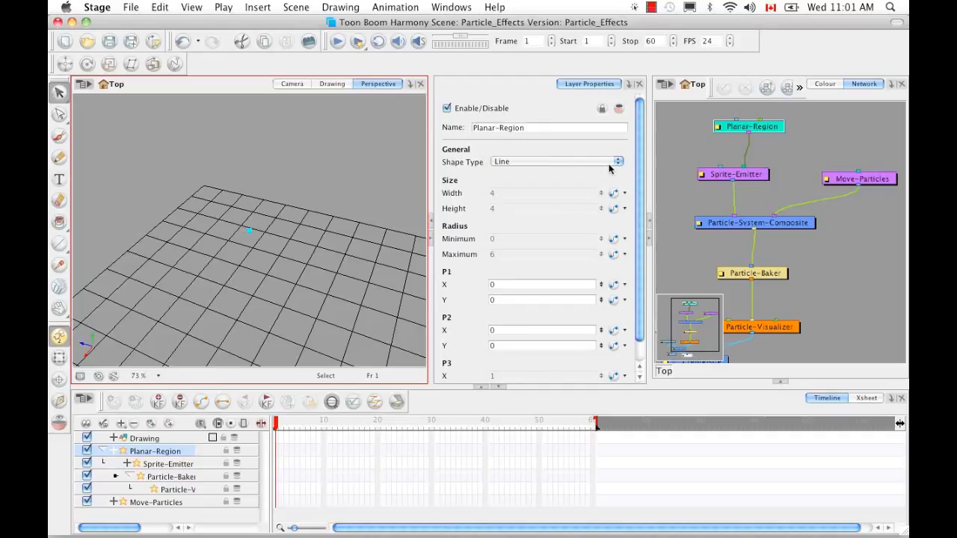
- Try the Point and Image shape types in turn on the Planar-Region
key("2")
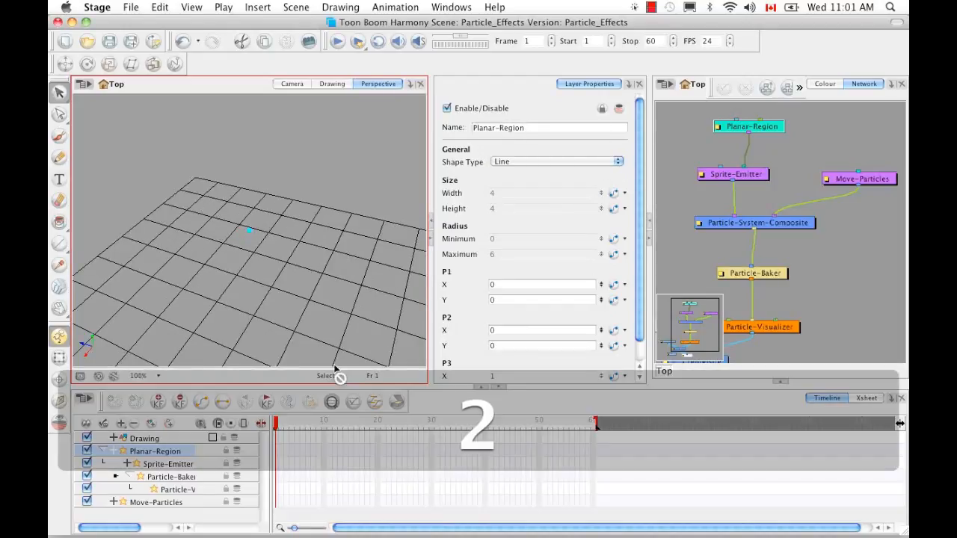
key("2")
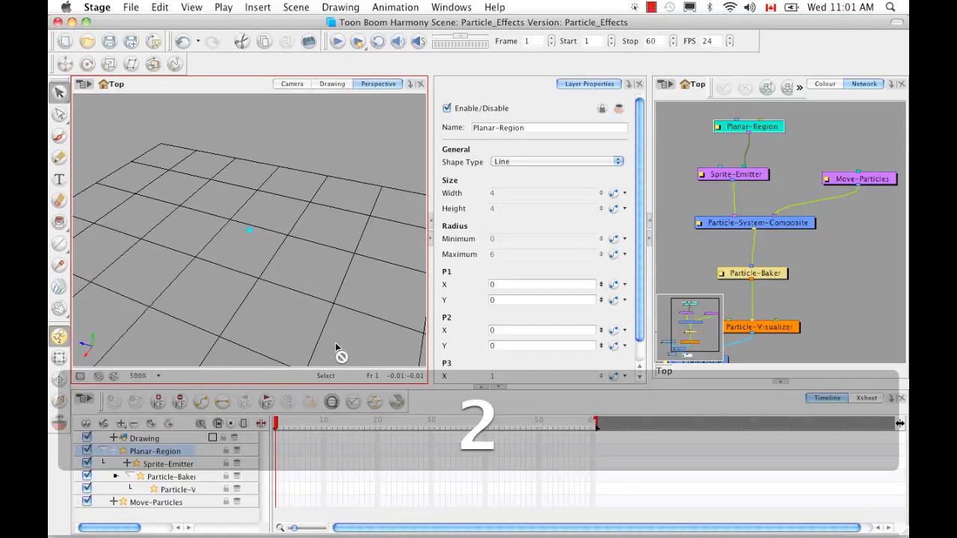
key("2")
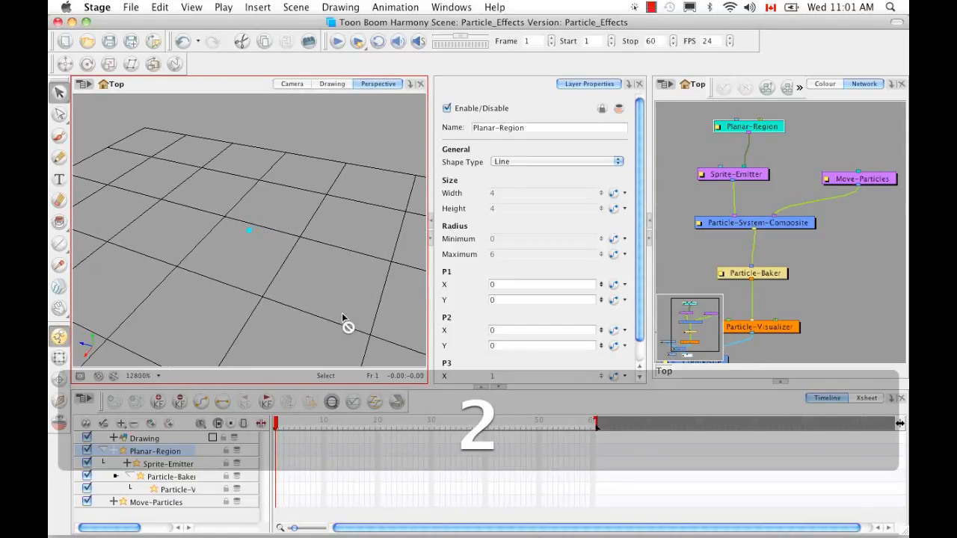
left_click(617, 162)
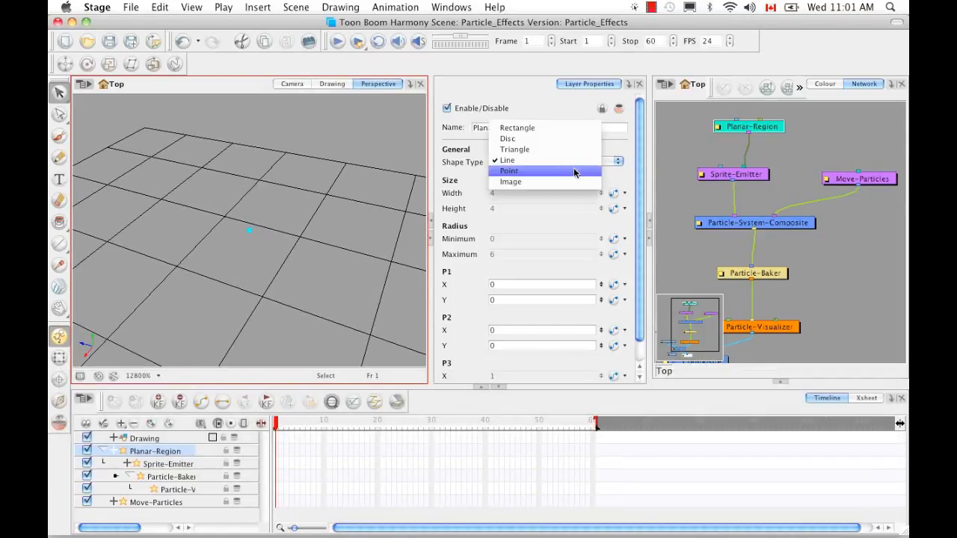
left_click(574, 171)
left_click(618, 162)
left_click(571, 172)
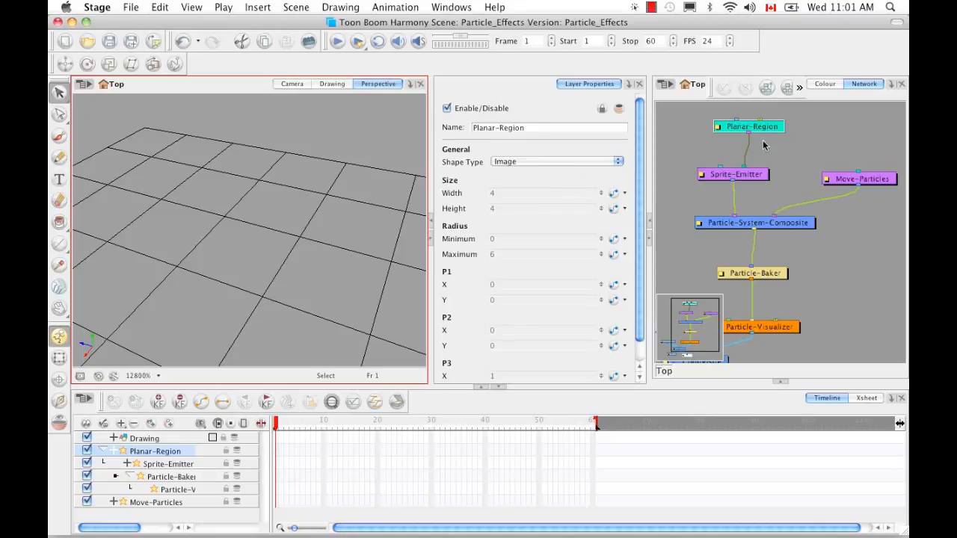
- Set the Planar-Region's shape type to Rectangle and bring the whole plane into view
left_click(618, 162)
left_click(567, 106)
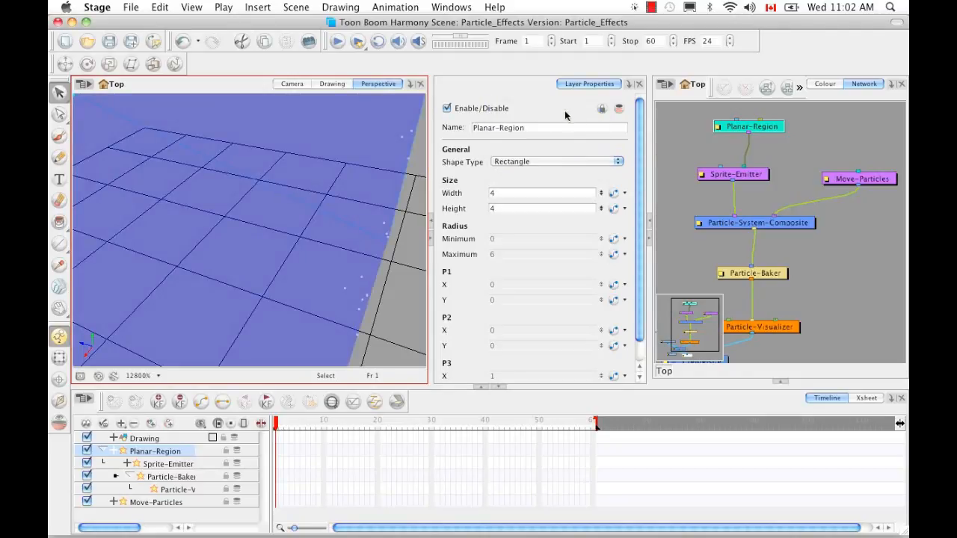
key("1")
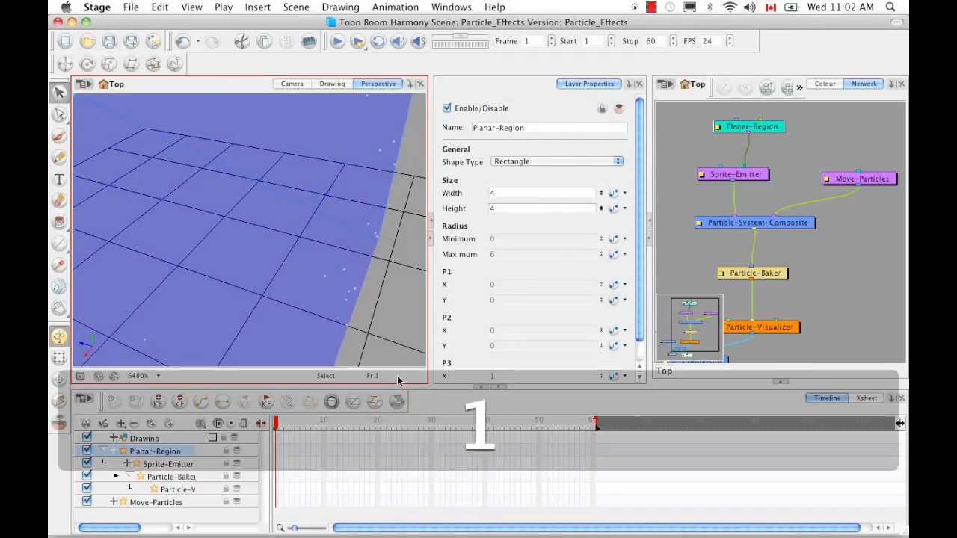
key("1")
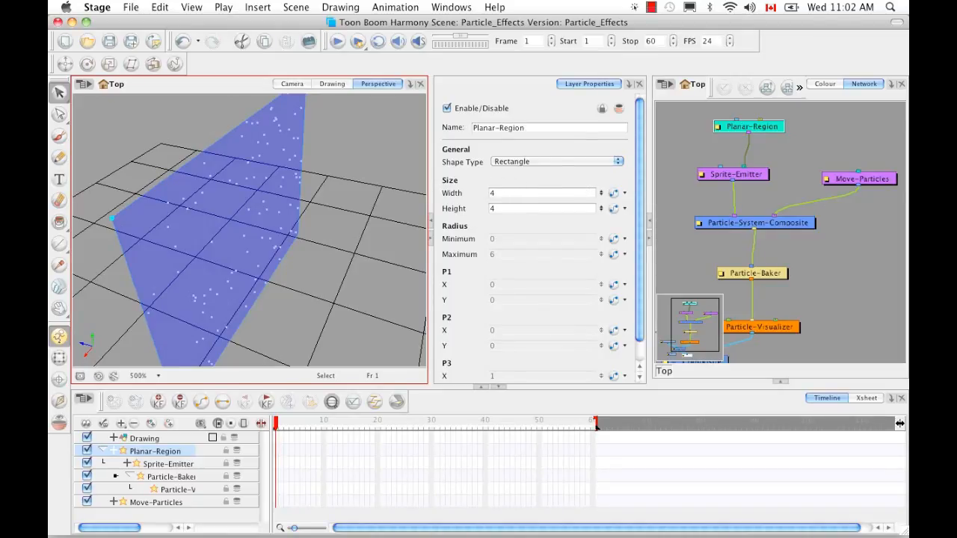
- Set the Planar-Region rectangle's width to 10 and height to 2
left_click(486, 194)
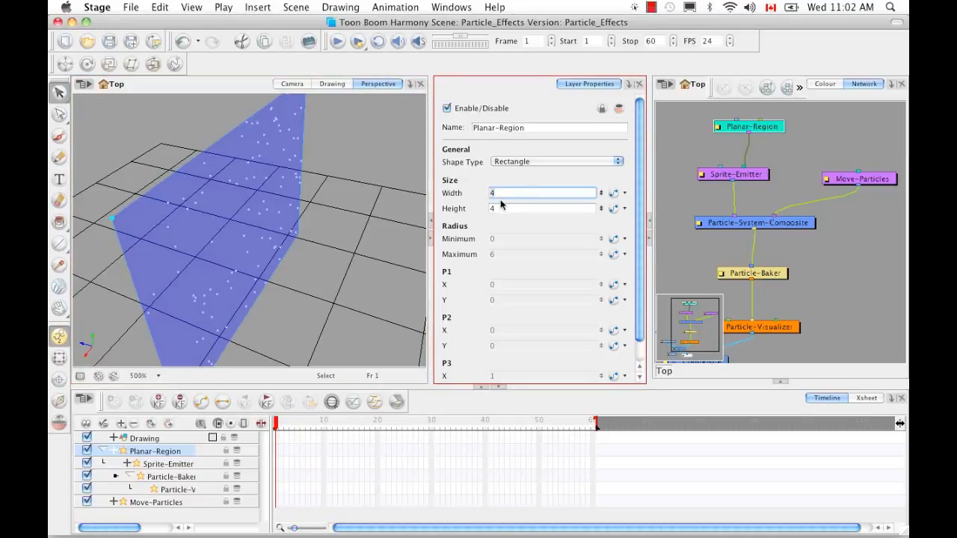
type("10")
key("Tab")
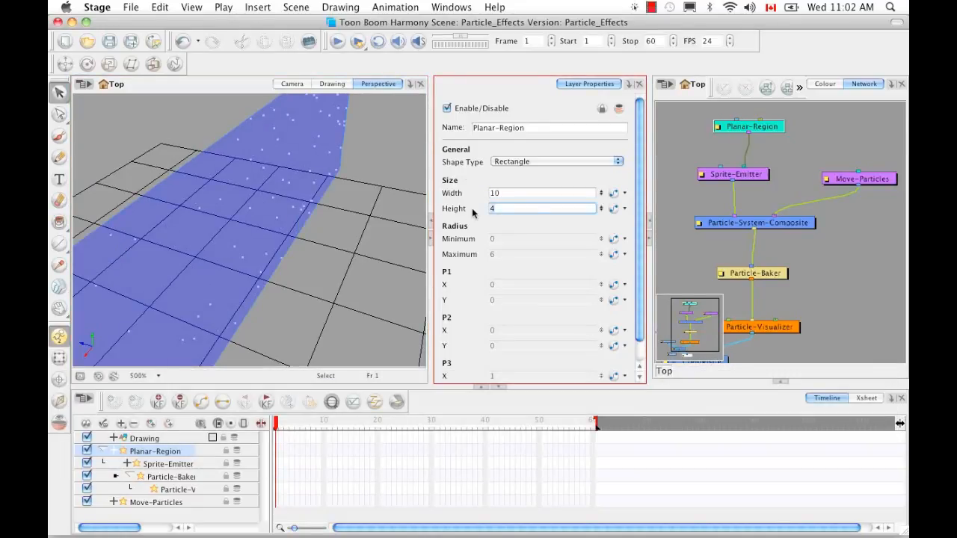
type("2")
key("Return")
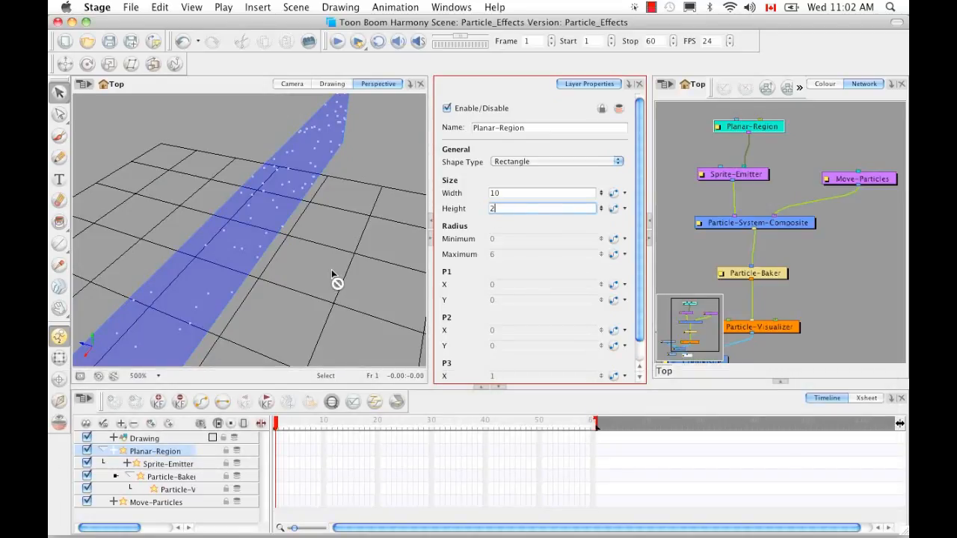
- In the Camera view, use the Transform tool to stretch the rectangle's corner to about 10.37 wide and 14.92 high
left_click(59, 360)
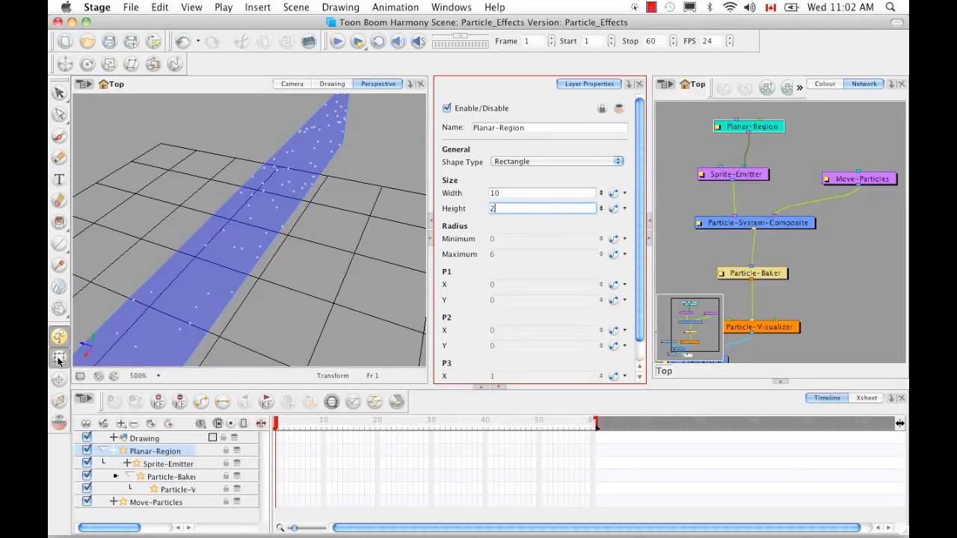
left_click(160, 320)
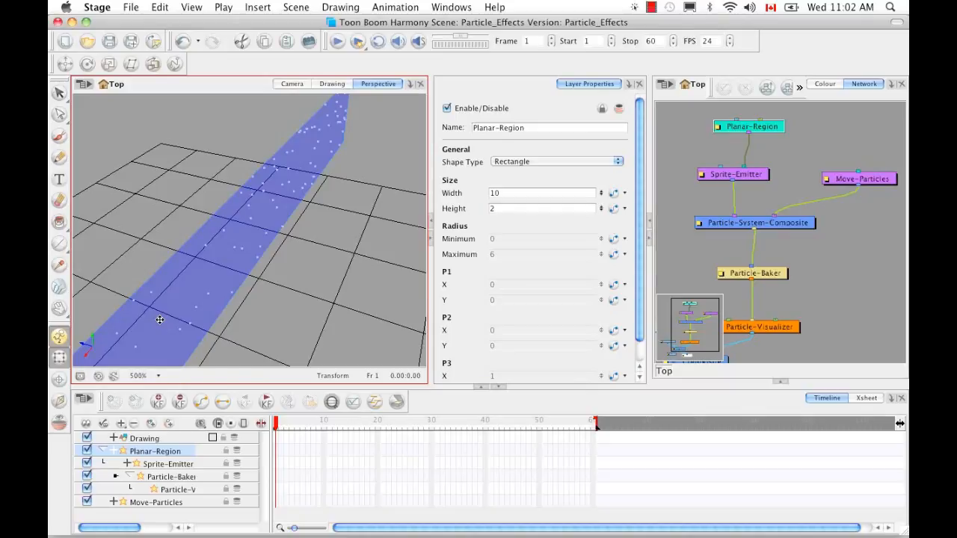
left_click(293, 84)
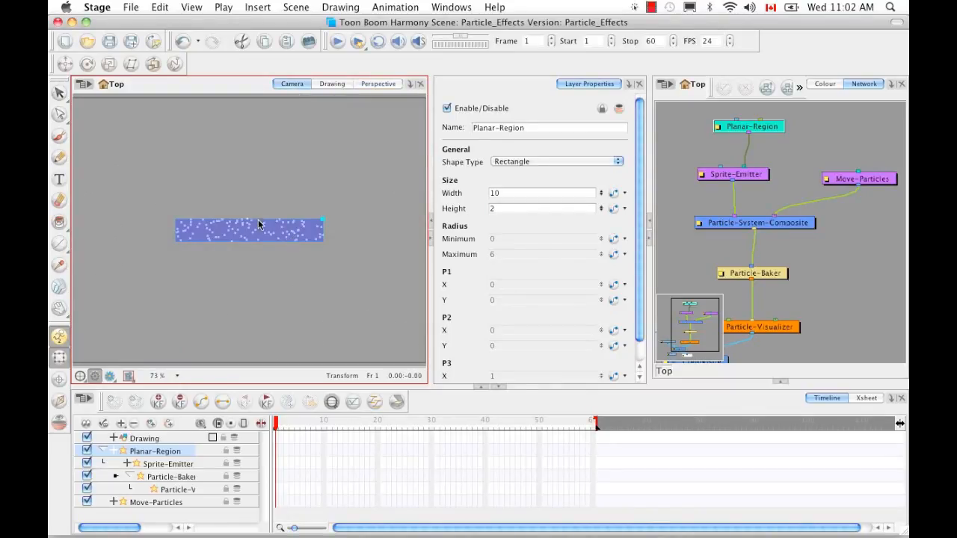
left_click_drag(322, 218, 325, 148)
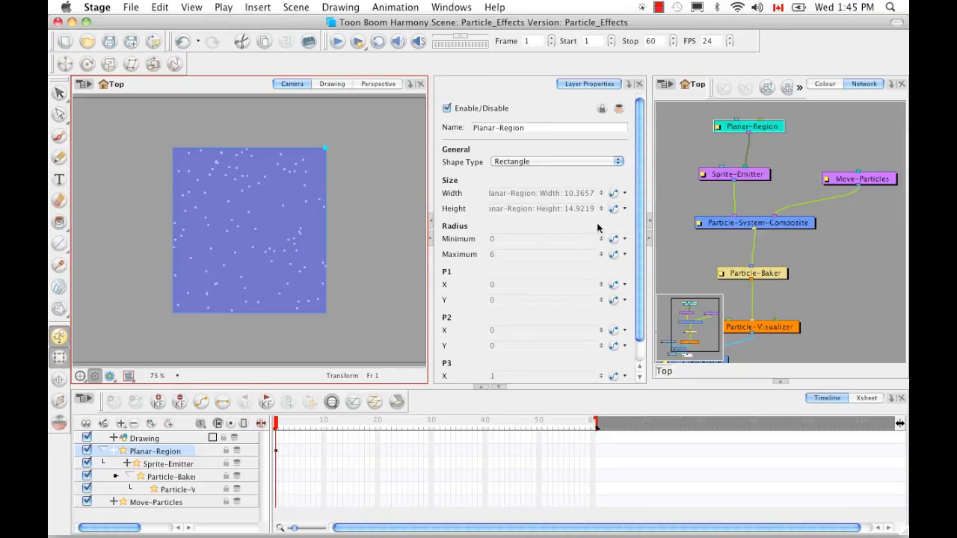
- Try the Disc and Triangle shape types on the resized Planar-Region, and return it to Rectangle
scroll(634, 252, "down", 2)
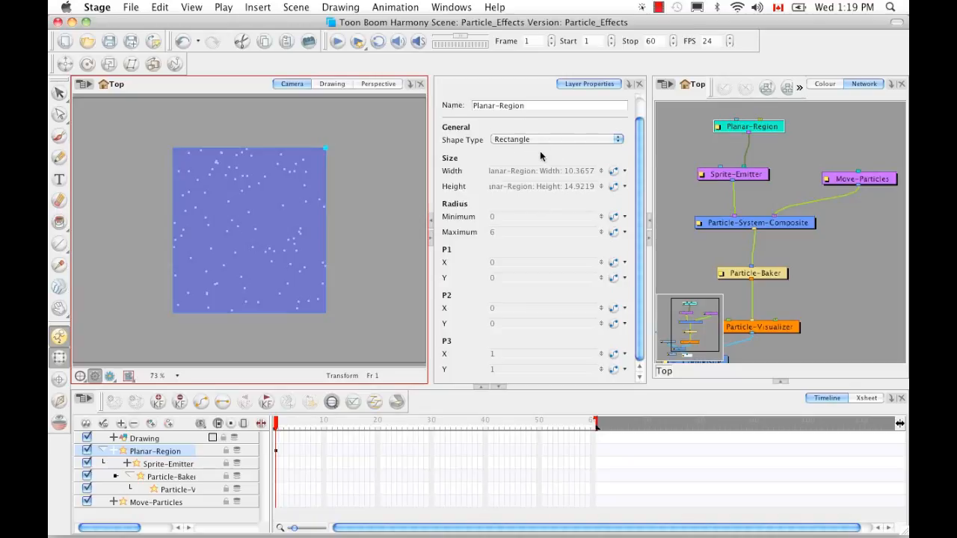
left_click(617, 139)
left_click(592, 154)
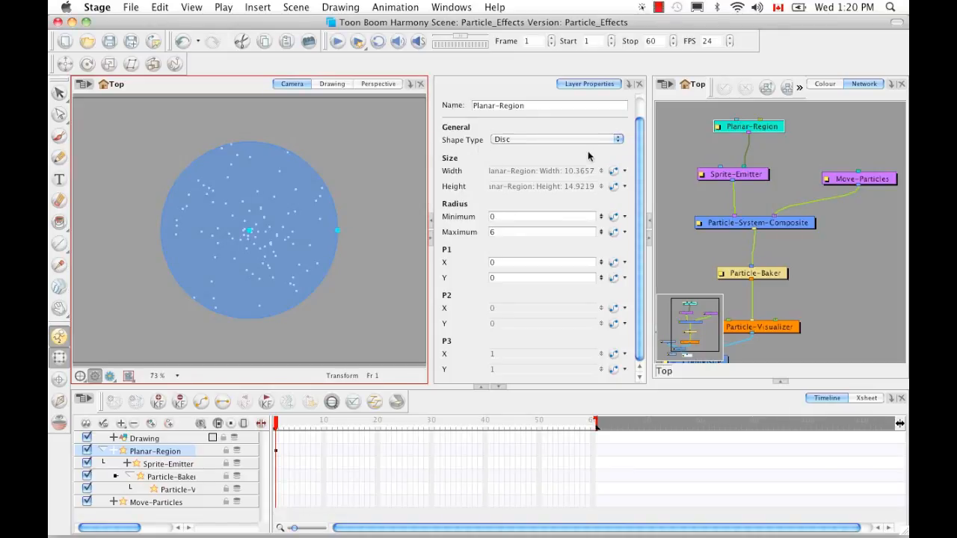
left_click(619, 140)
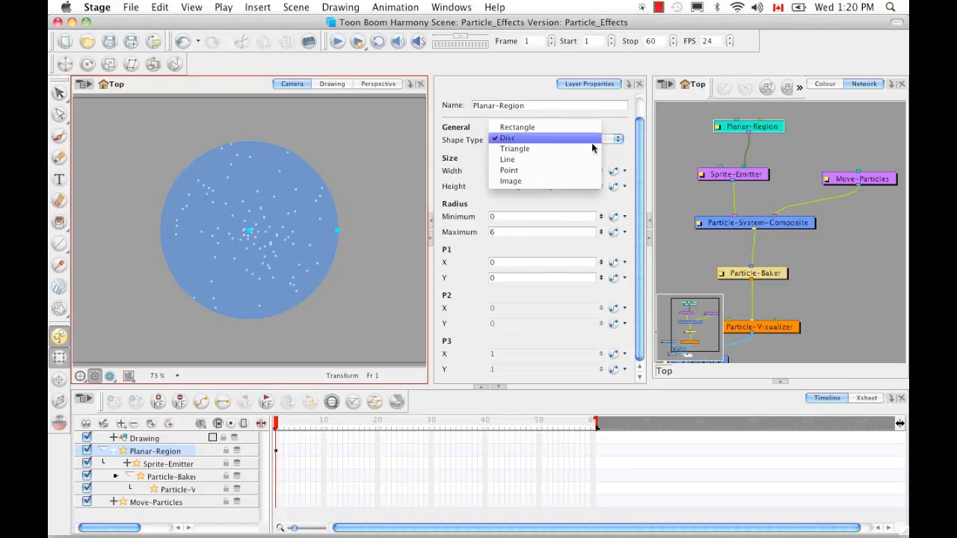
left_click(569, 149)
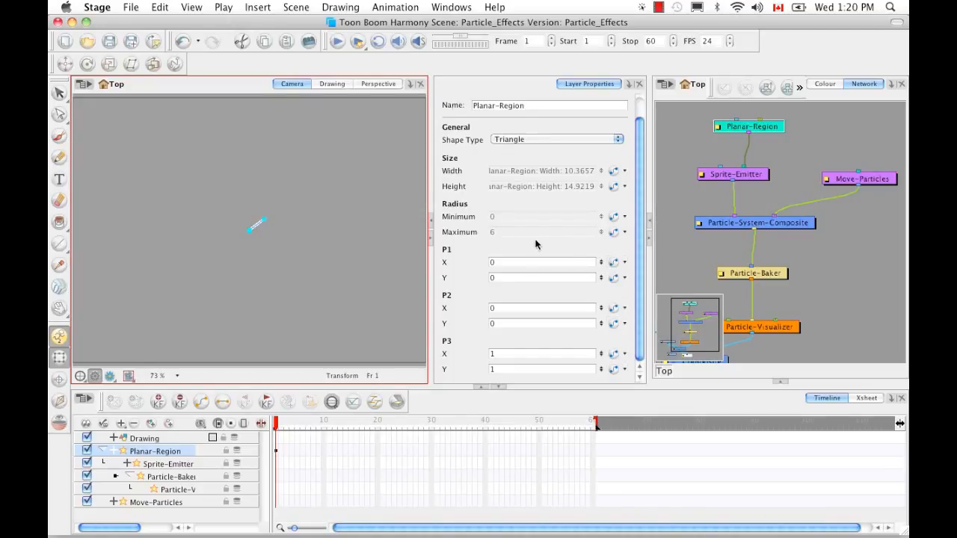
left_click(619, 140)
left_click(573, 116)
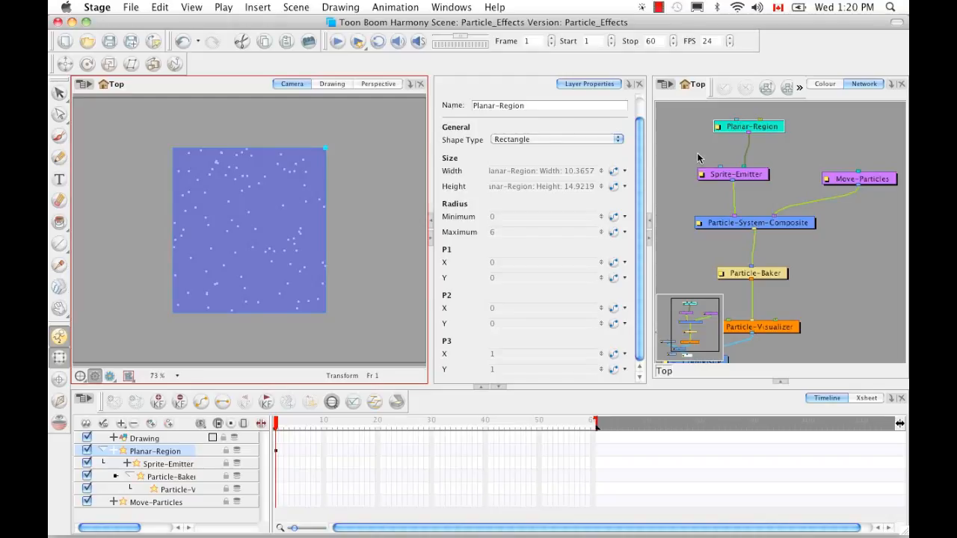
- Open the Sprite-Emitter's Layer Properties in a separate window and place it clear of the particle plane
left_click(749, 177)
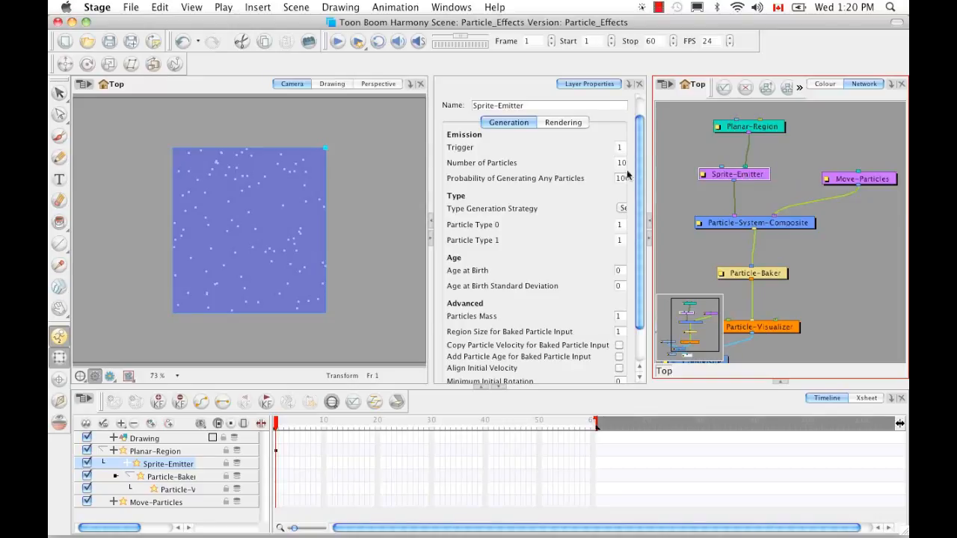
left_click(563, 122)
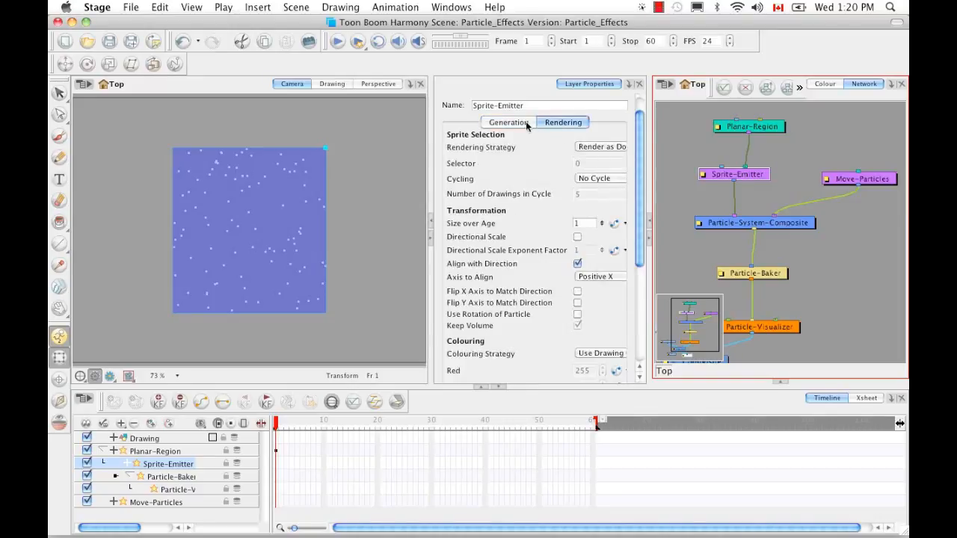
left_click(486, 122)
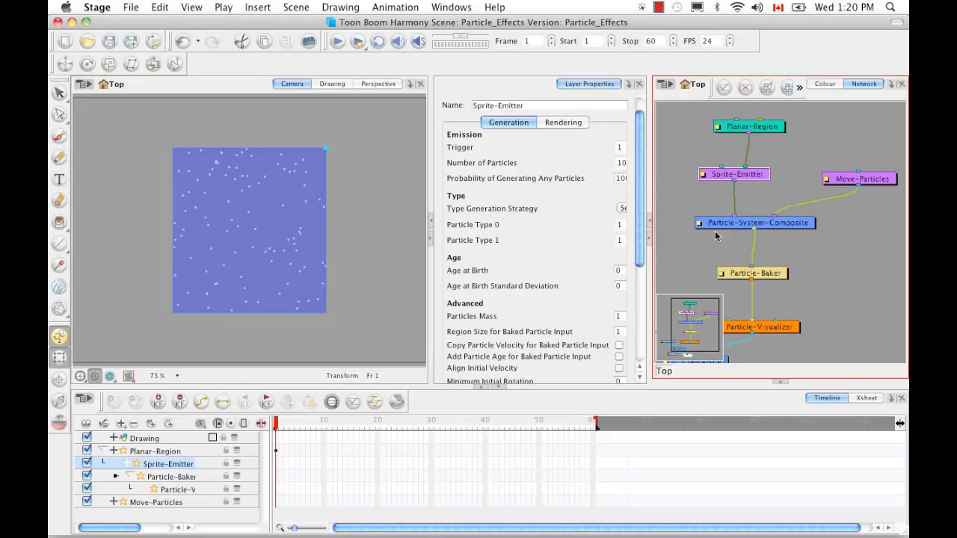
left_click(703, 176)
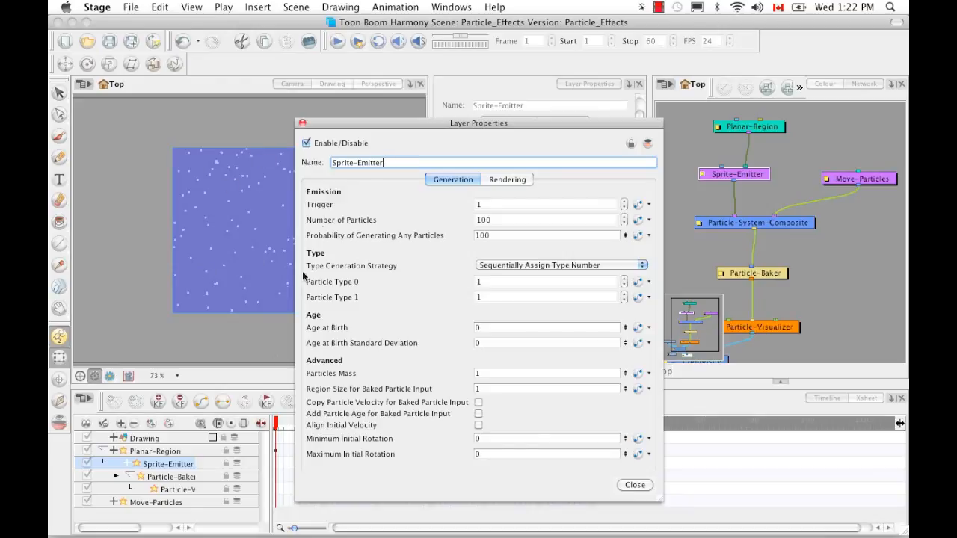
left_click_drag(437, 128, 572, 96)
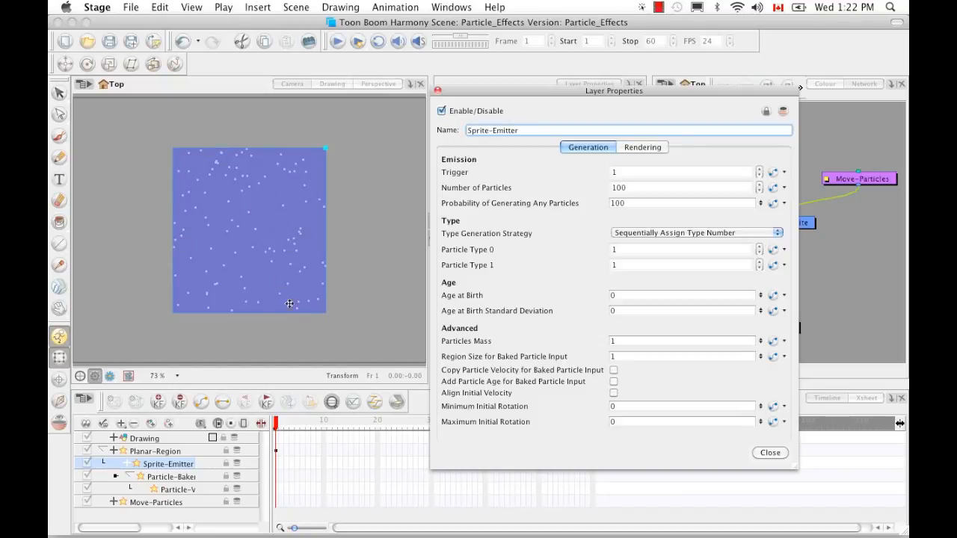
- Try a Probability of Generating Any Particles of 50 on the Sprite-Emitter, and set it back to 100
mouse_move(276, 424)
left_mouse_down()
mouse_move(309, 434)
mouse_move(275, 426)
left_mouse_up()
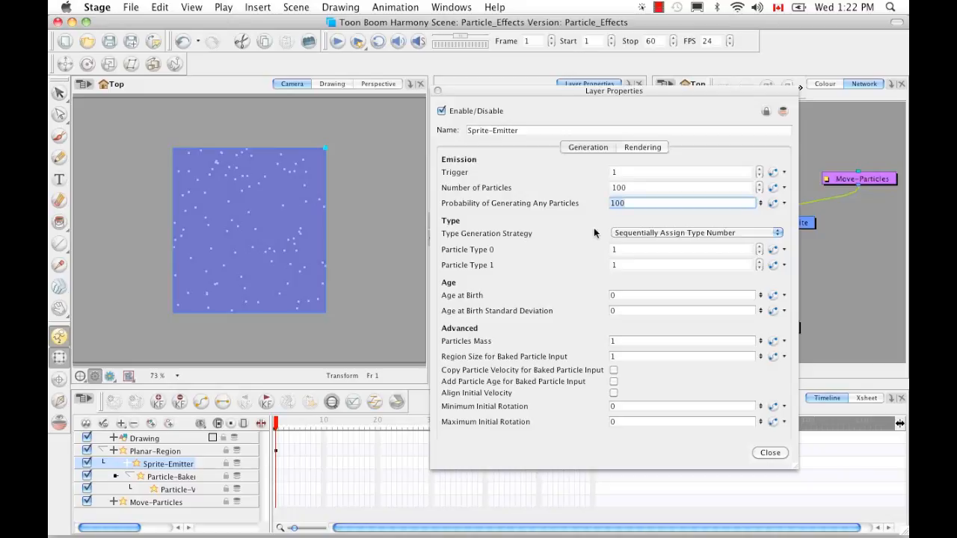
type("50")
key("Return")
key("Return")
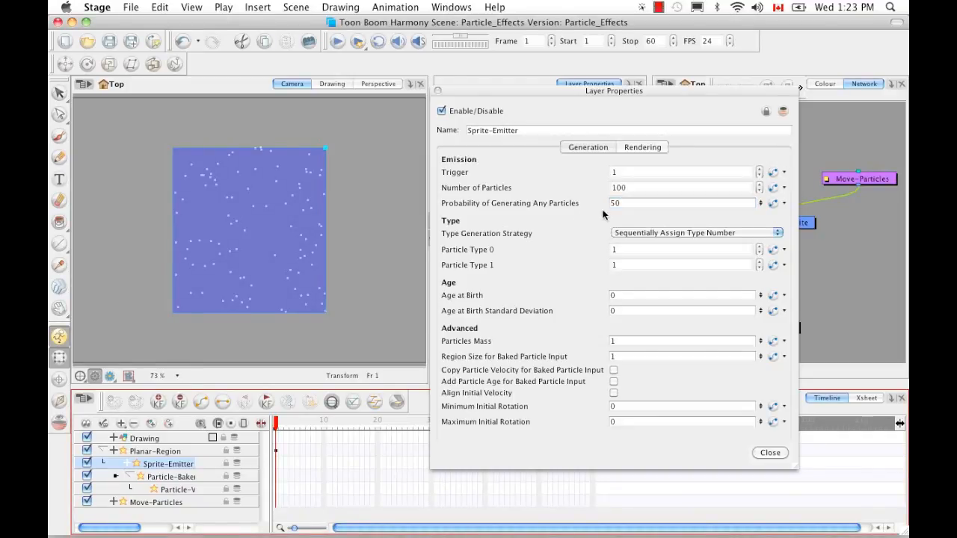
left_click(582, 228)
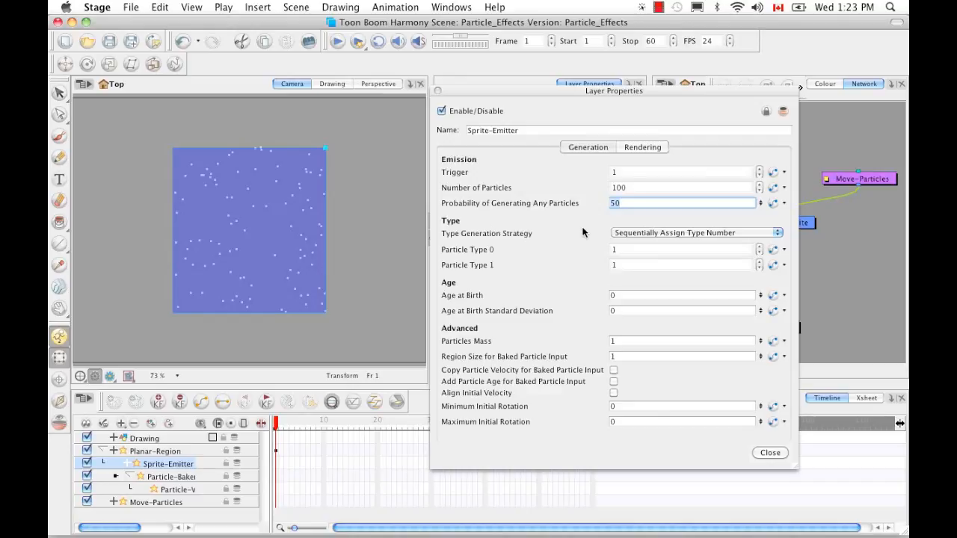
type("100")
- Advance the timeline from frame 1 to frame 10 to examine how the particles accumulate
left_click(278, 427)
left_click_drag(278, 427, 302, 428)
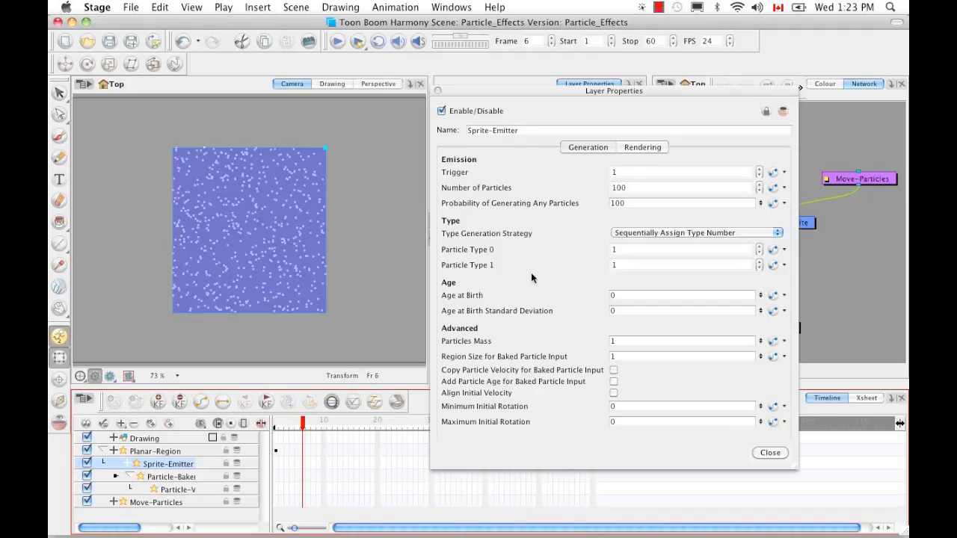
left_click(306, 429)
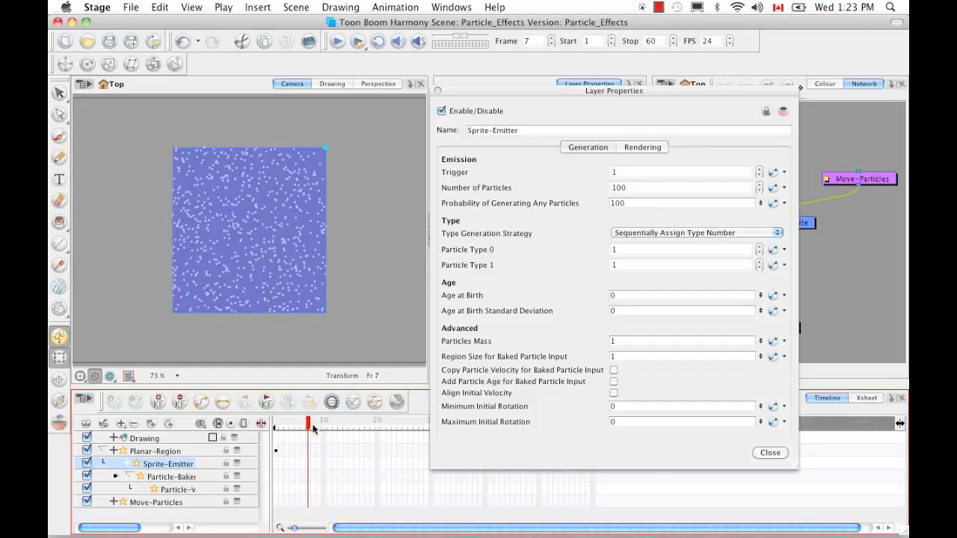
left_click(314, 427)
left_click(319, 427)
left_click(325, 428)
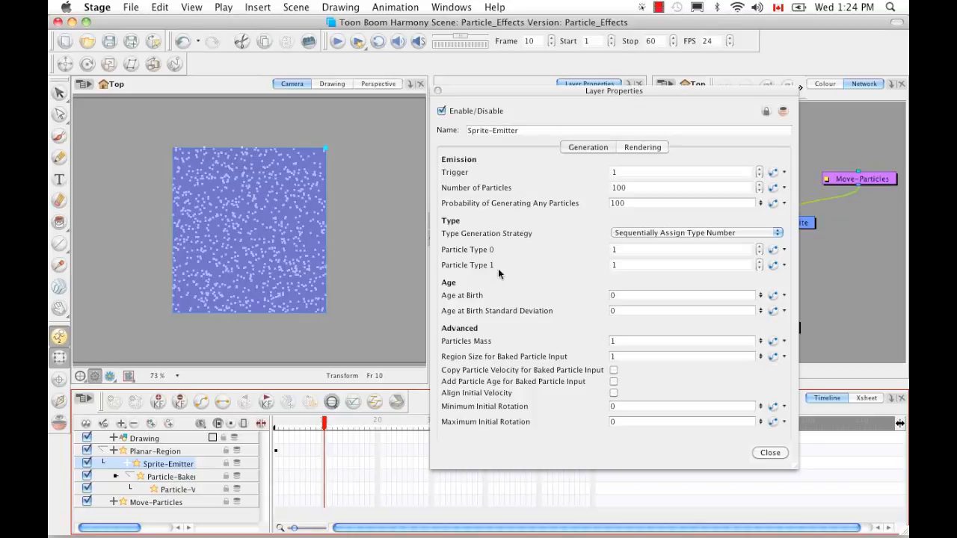
- Try Randomly Assing Type Number as the Sprite-Emitter's Type Generation Strategy, and return it to Sequentially Assign Type Number
left_click_drag(653, 88, 504, 85)
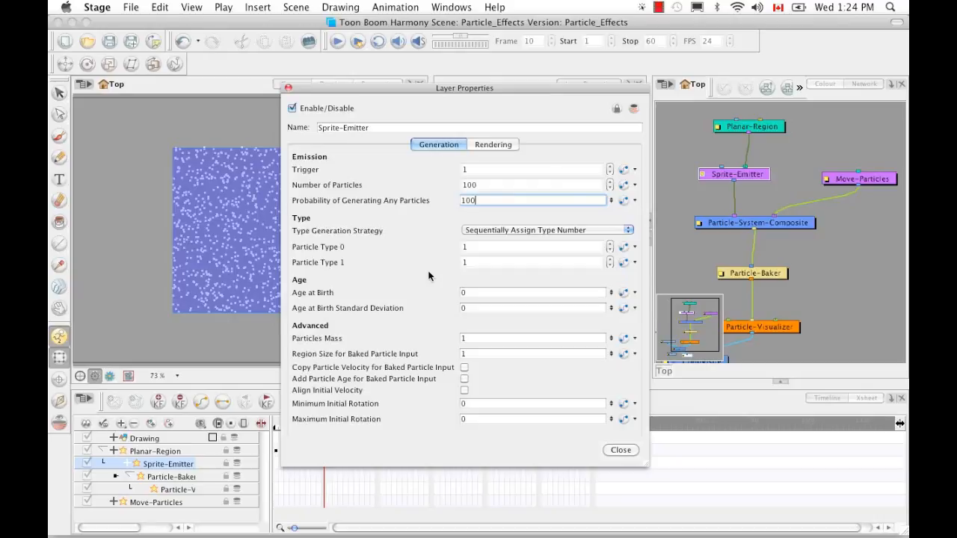
left_click(628, 229)
left_click(584, 240)
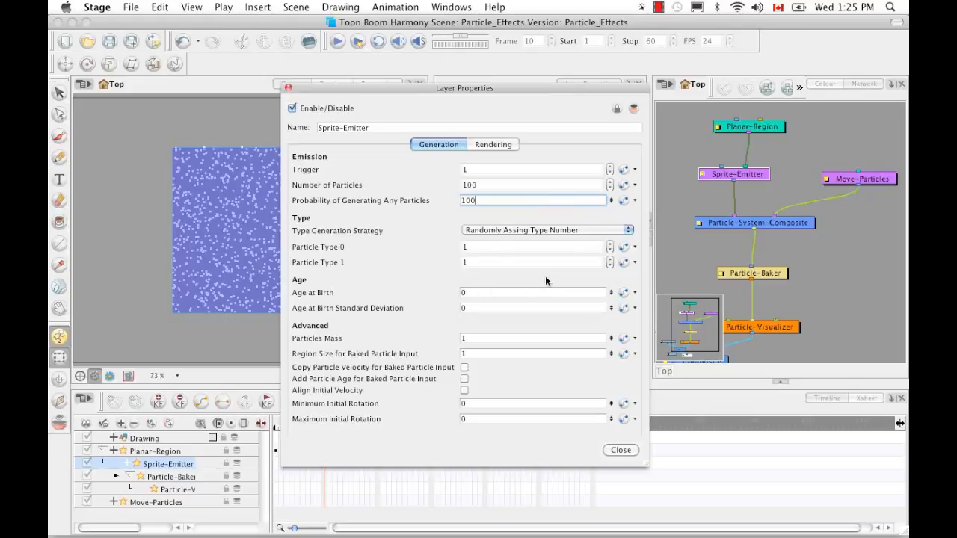
left_click(629, 231)
left_click(628, 232)
left_click(629, 232)
left_click(606, 220)
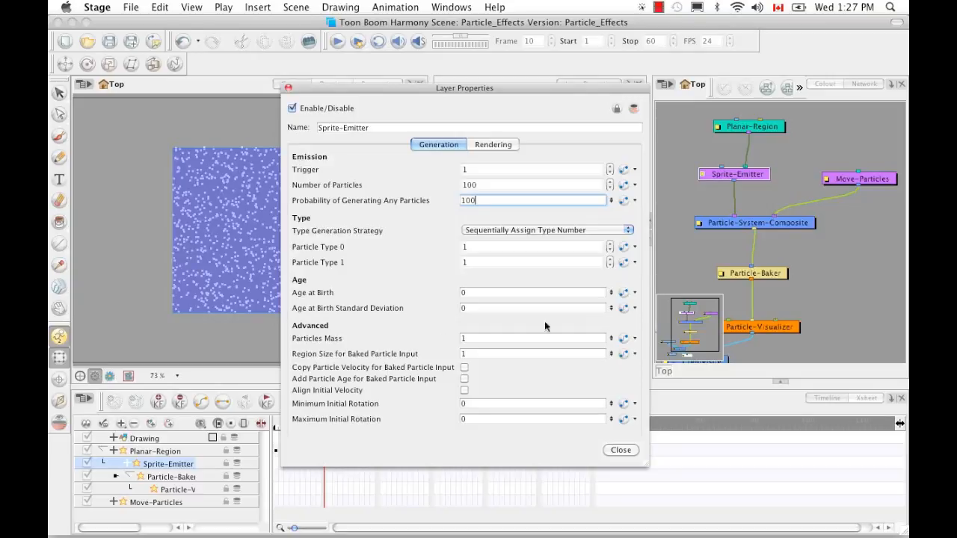
- In the Sprite-Emitter's Rendering settings, try Use Age as Index in Selector and Use Age as Rendering Strategy, and return to Render as Dot
left_click(484, 146)
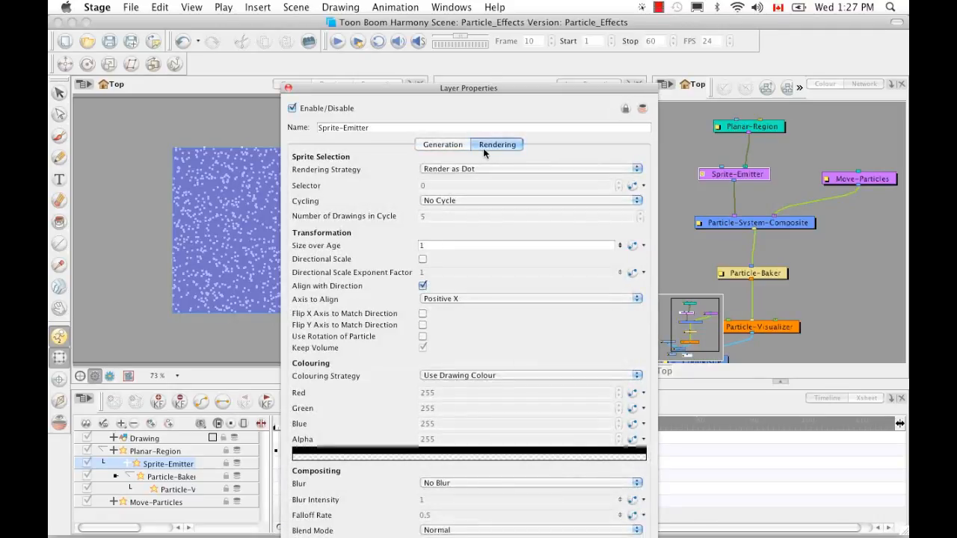
left_click_drag(541, 87, 537, 14)
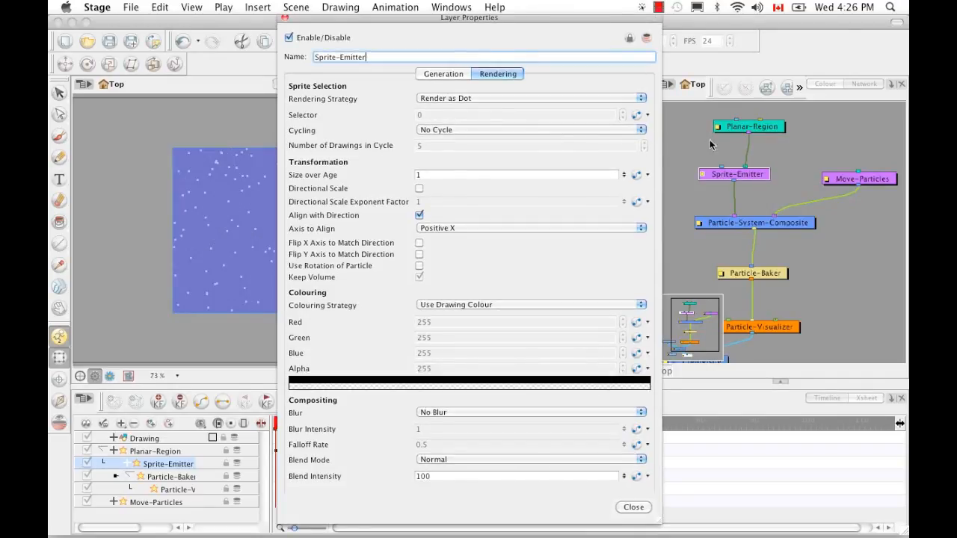
left_click(641, 100)
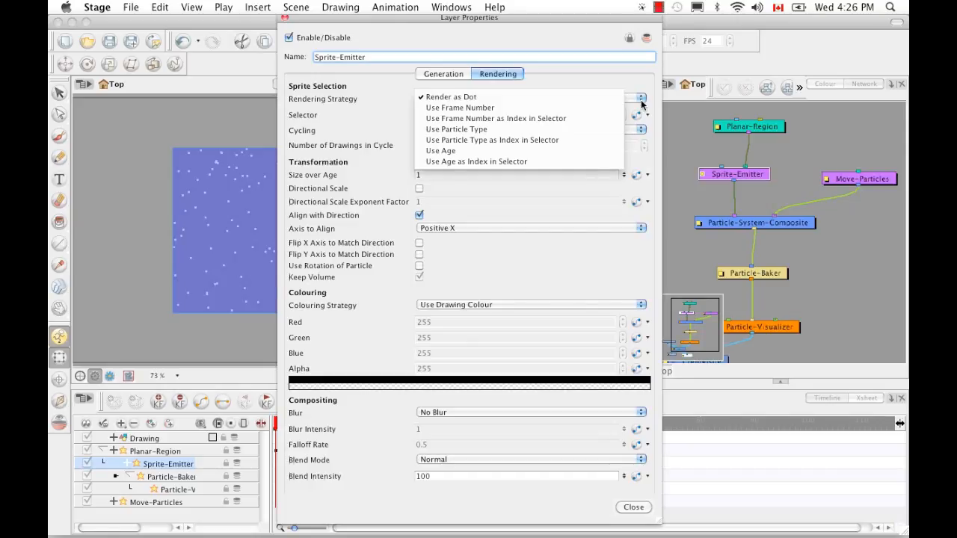
left_click(582, 161)
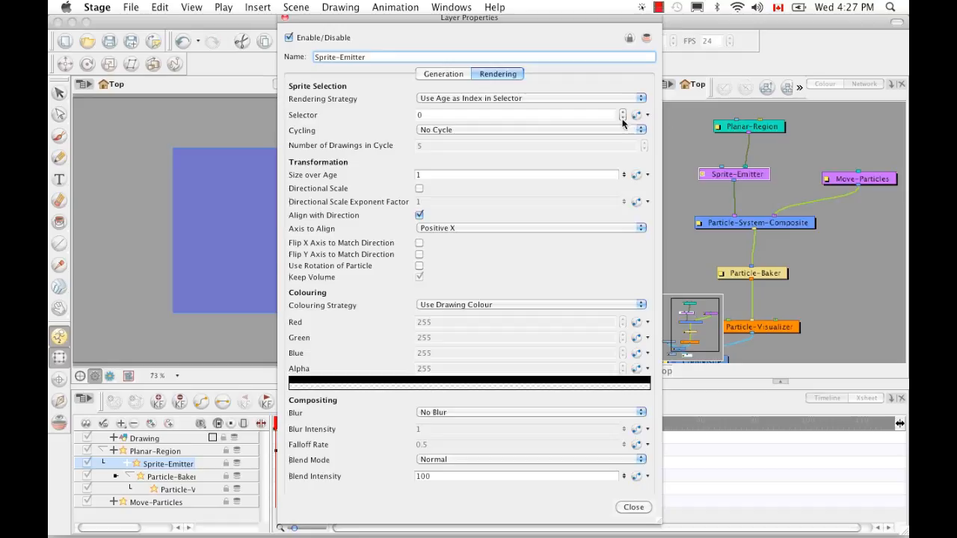
left_click(640, 99)
left_click(480, 87)
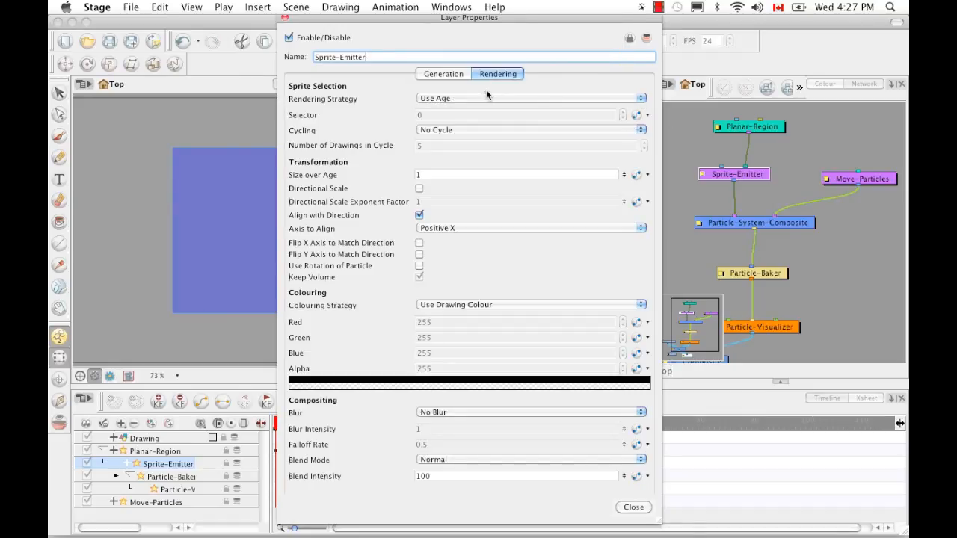
left_click(642, 102)
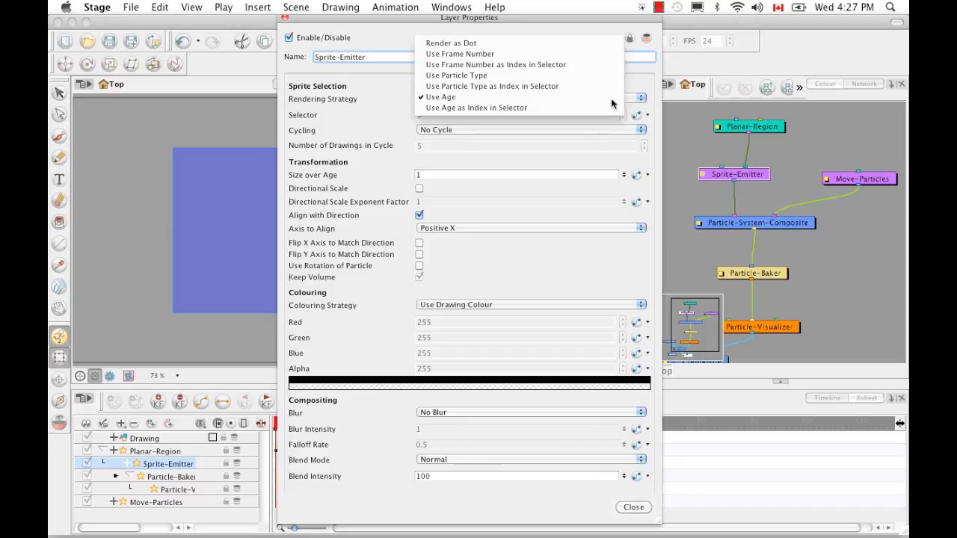
left_click(560, 110)
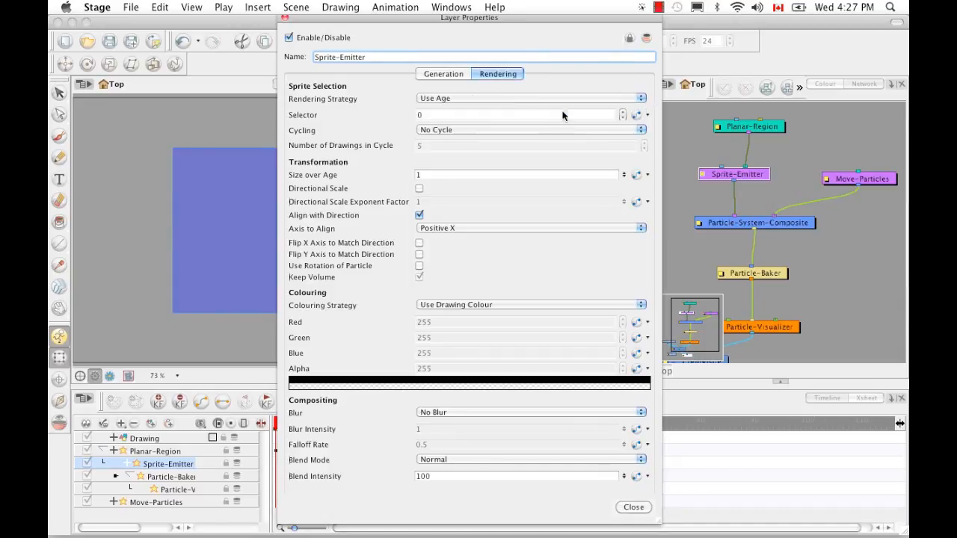
left_click(641, 101)
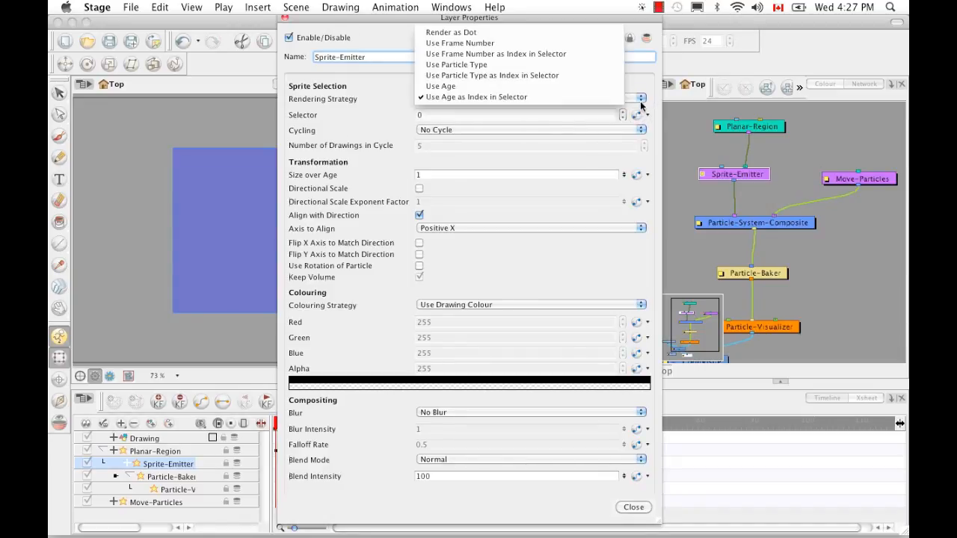
left_click(543, 33)
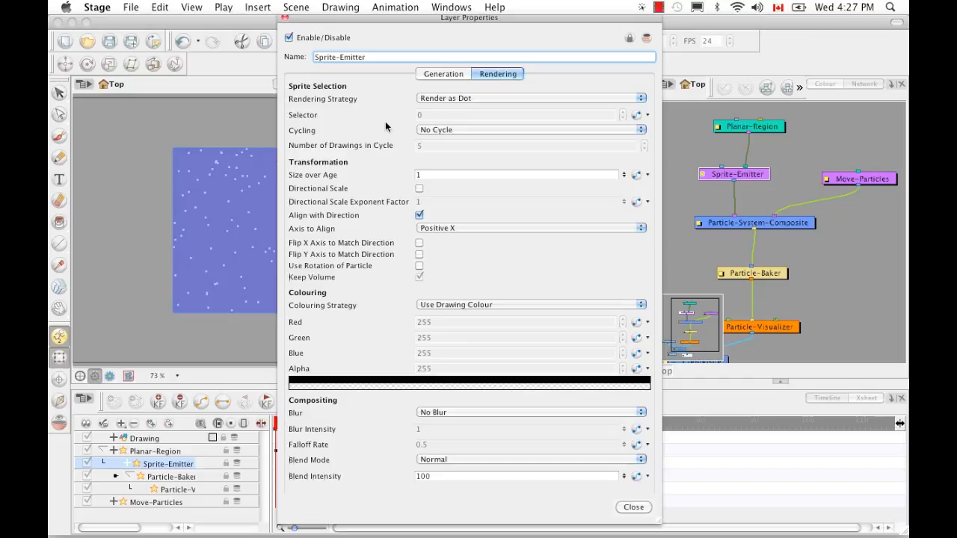
- Try Use Particle Type as the Sprite-Emitter's Rendering Strategy, and switch it to Use Frame Number
left_click(632, 98)
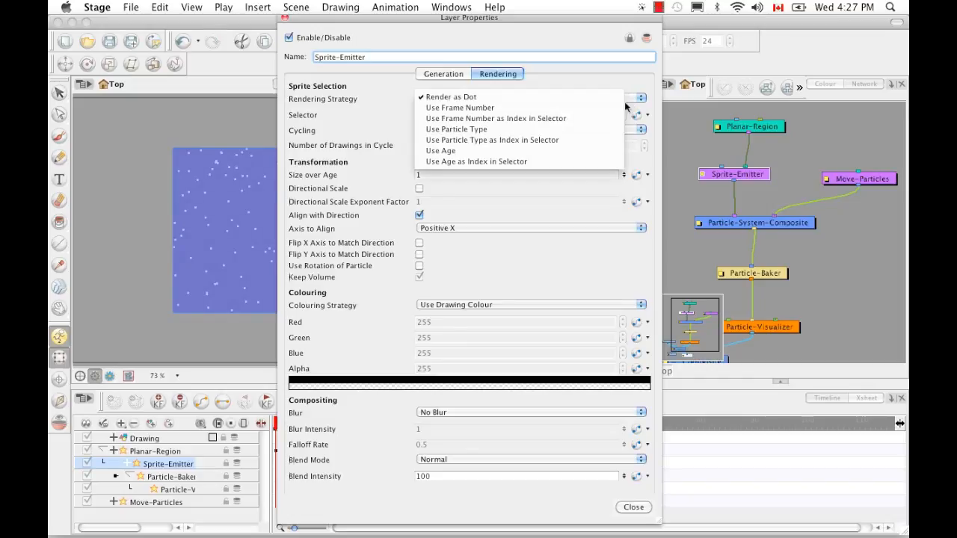
left_click(560, 131)
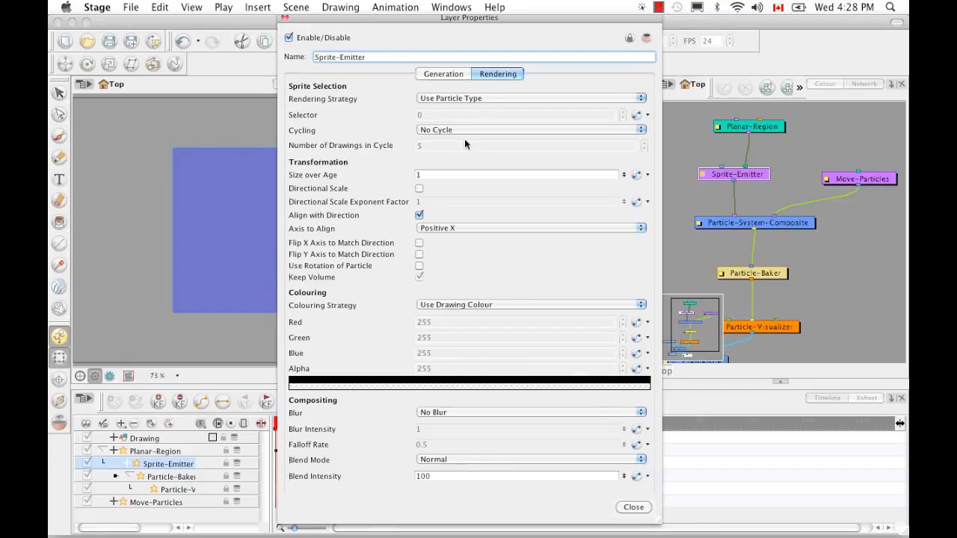
left_click(641, 102)
left_click(542, 79)
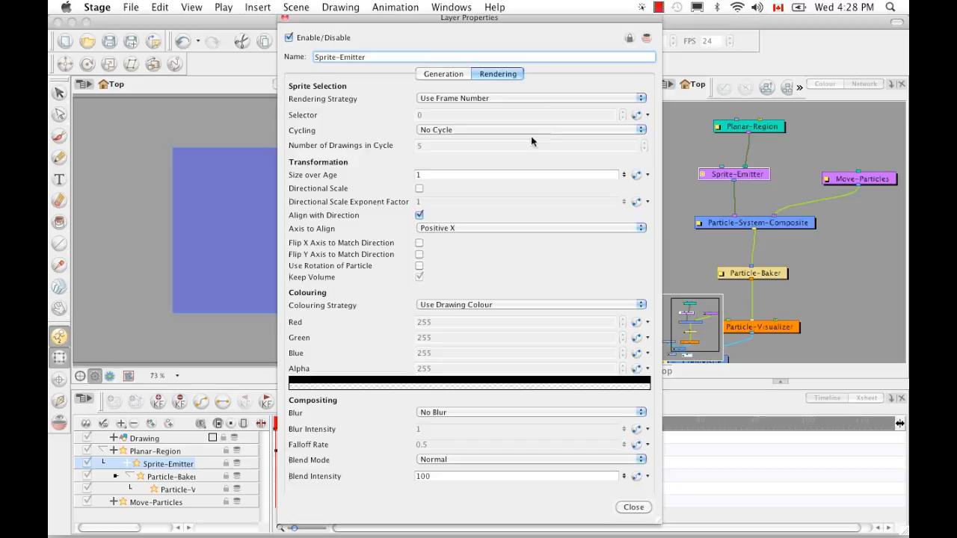
- Try Normal Cycle as the Sprite-Emitter's Cycling option, and return it to No Cycle
left_click(639, 130)
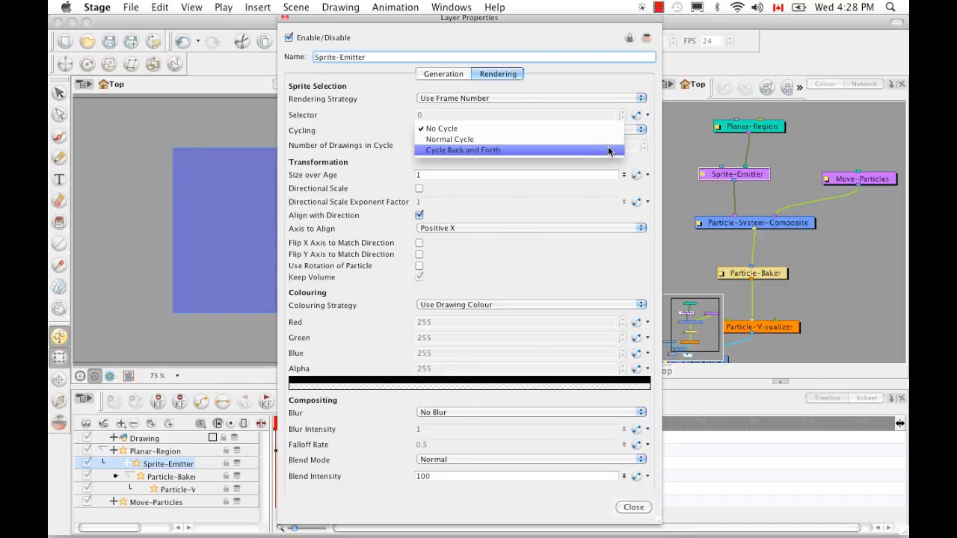
left_click(610, 129)
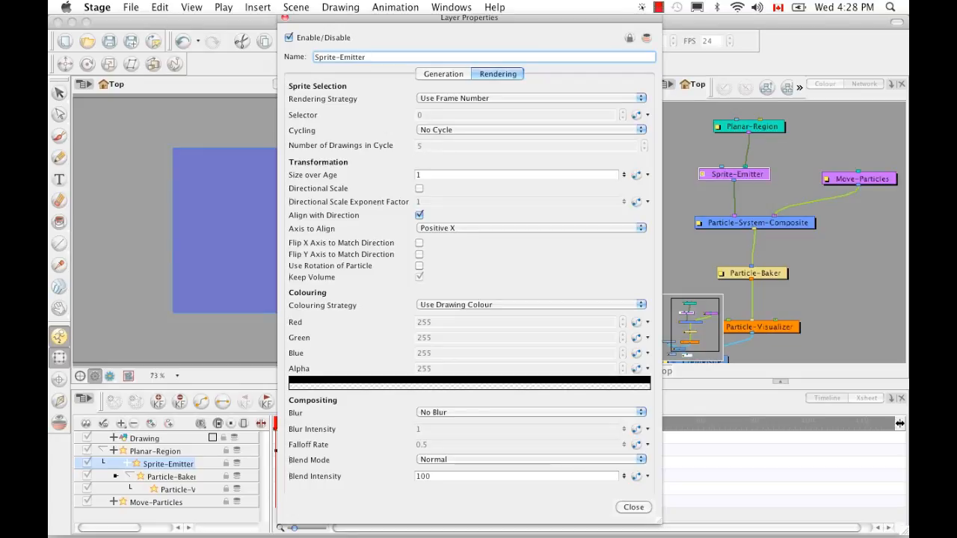
left_click(641, 129)
left_click(587, 141)
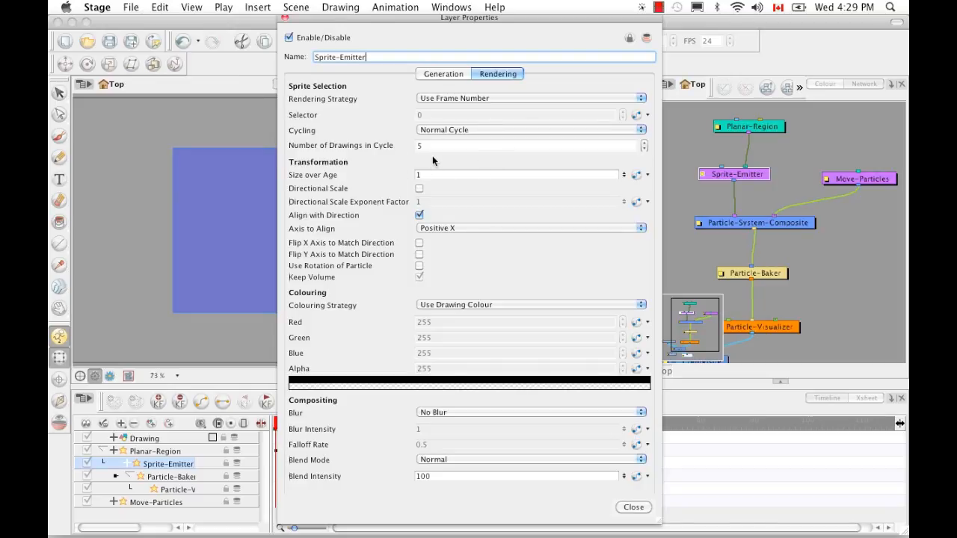
left_click(642, 130)
left_click(613, 116)
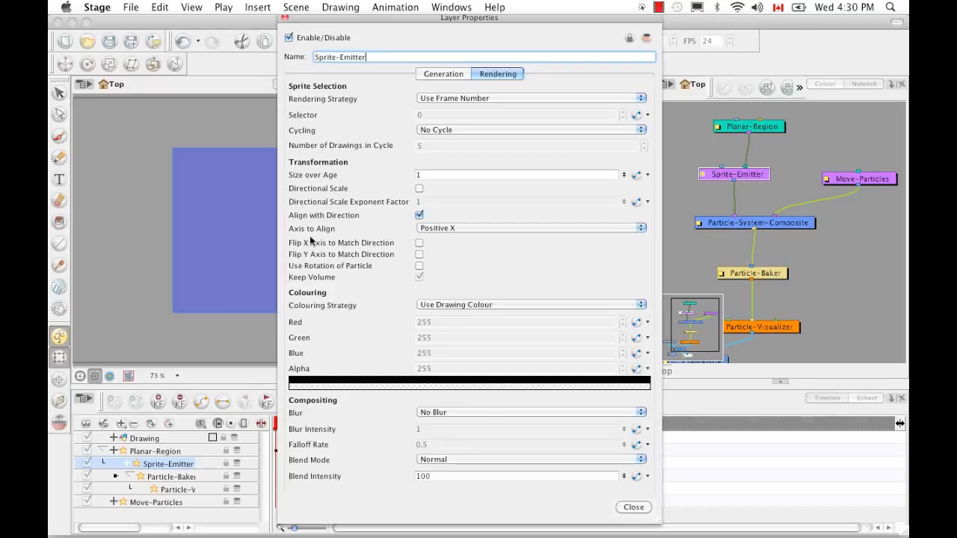
- Review the Sprite-Emitter's Axis to Align and Colouring Strategy options, keeping Positive X and Use Drawing Colour
left_click(641, 228)
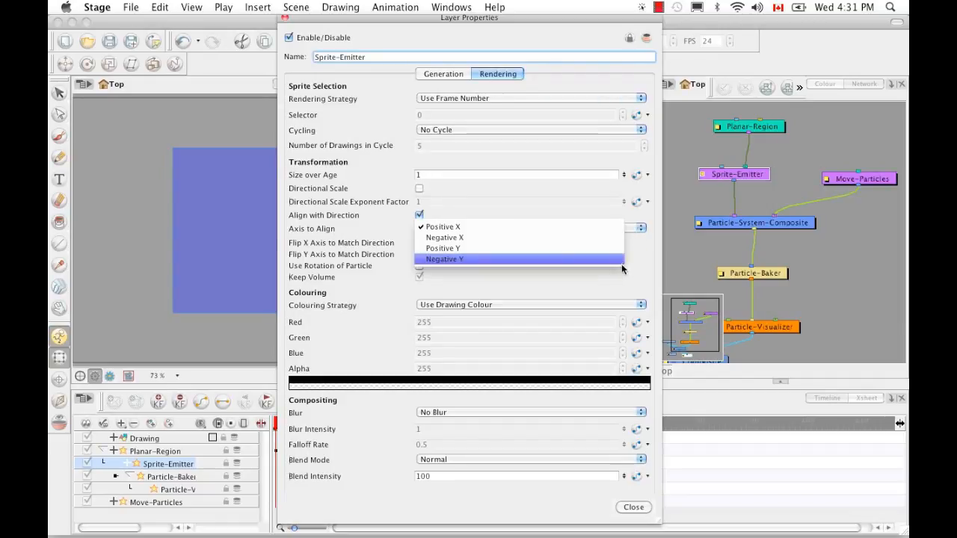
left_click(638, 225)
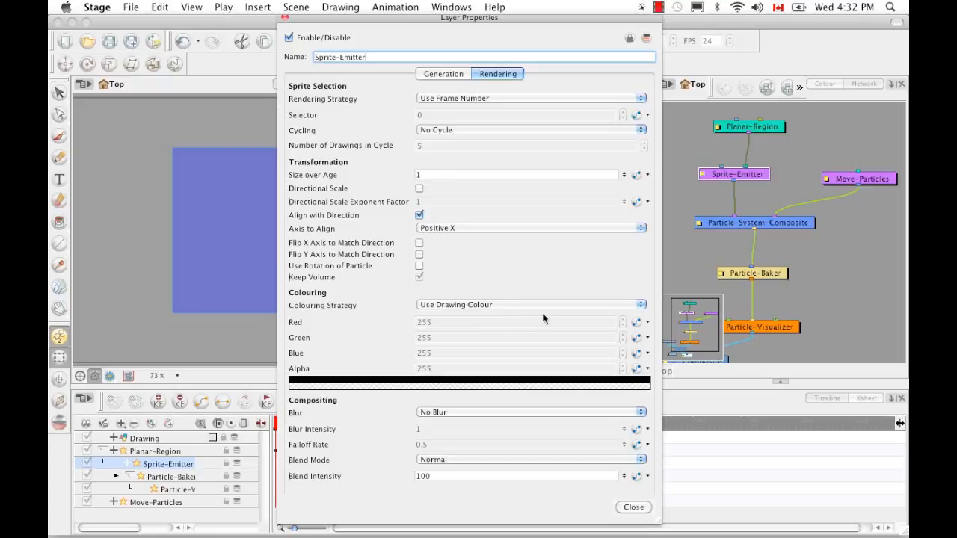
left_click(641, 307)
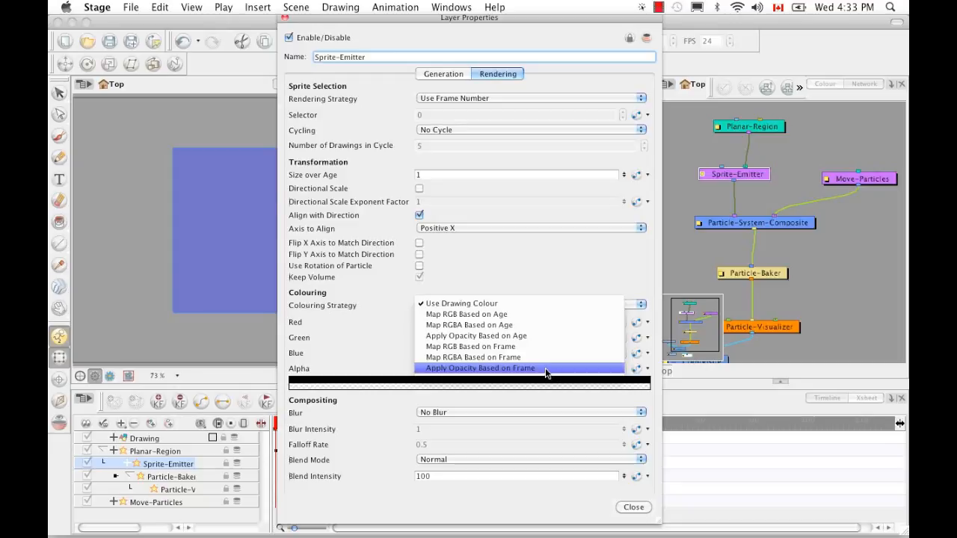
left_click(633, 288)
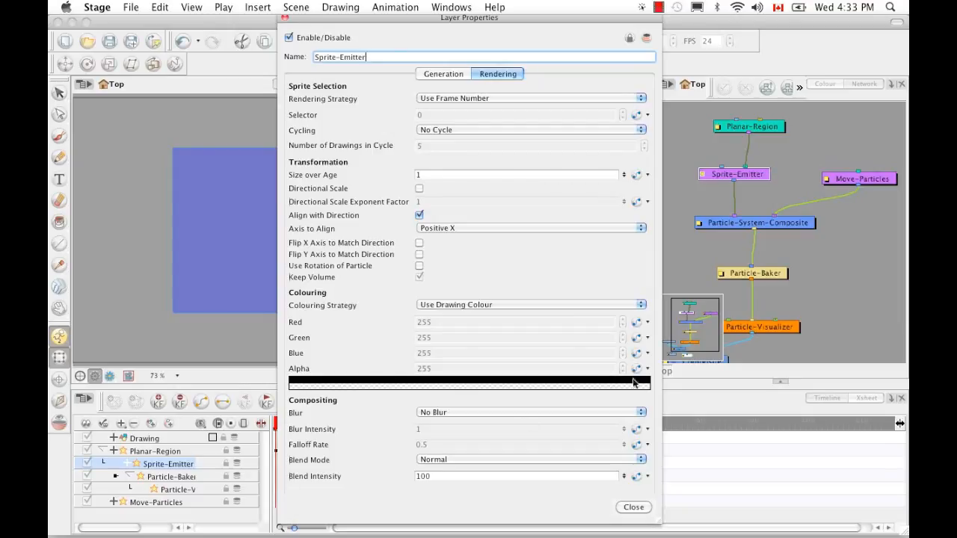
- Try Map RGB Based on Age as the Colouring Strategy, and return it to Use Drawing Colour
left_click(641, 304)
left_click(528, 314)
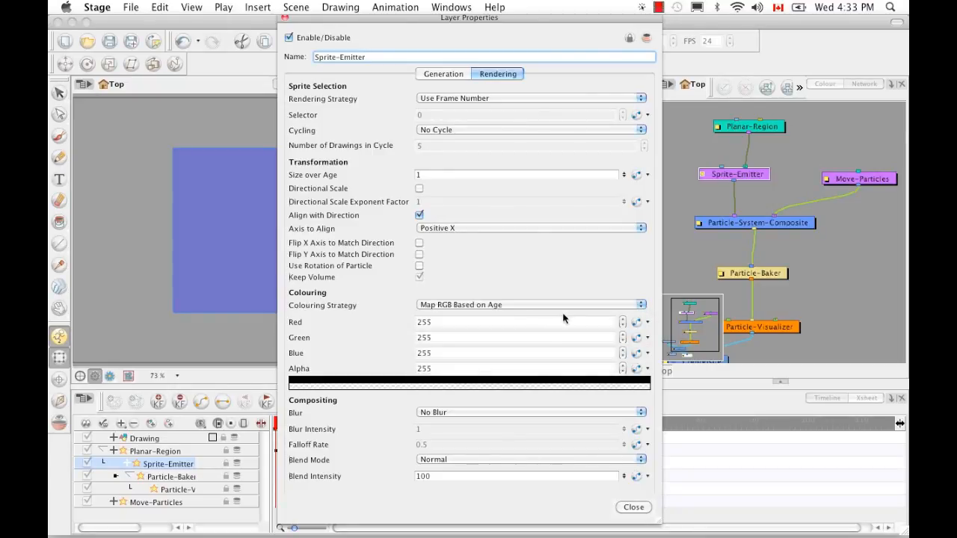
left_click(641, 305)
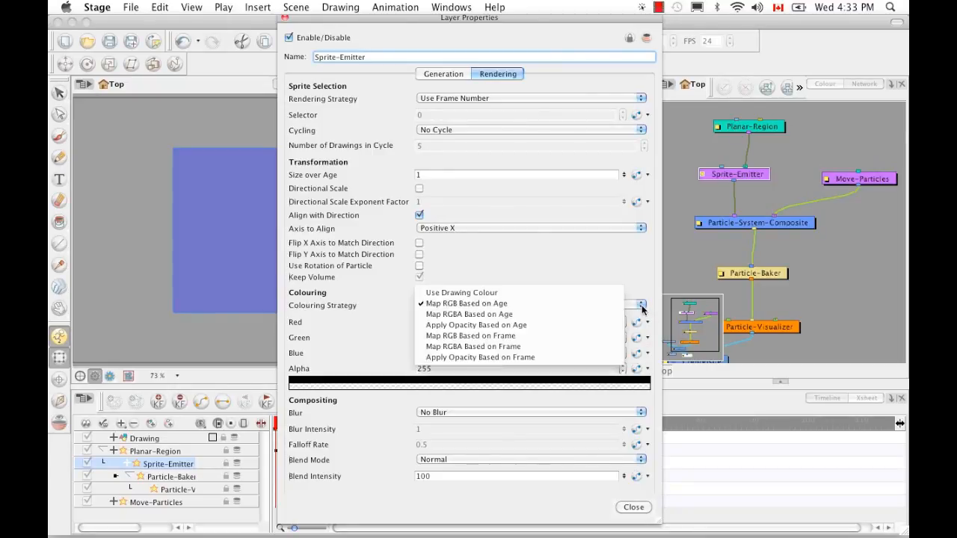
left_click(576, 293)
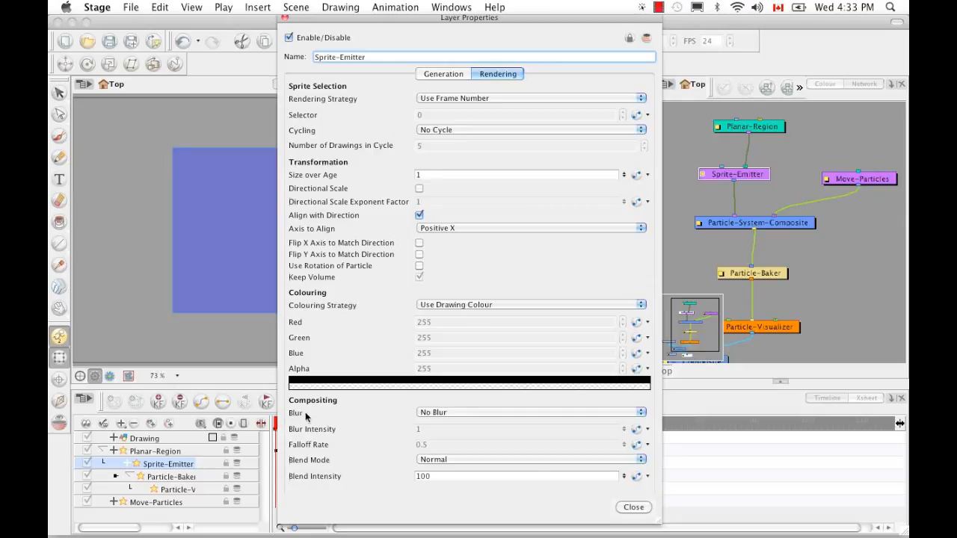
- Review the Sprite-Emitter's Blur and Blend Mode options, keeping No Blur and Normal
left_click(639, 414)
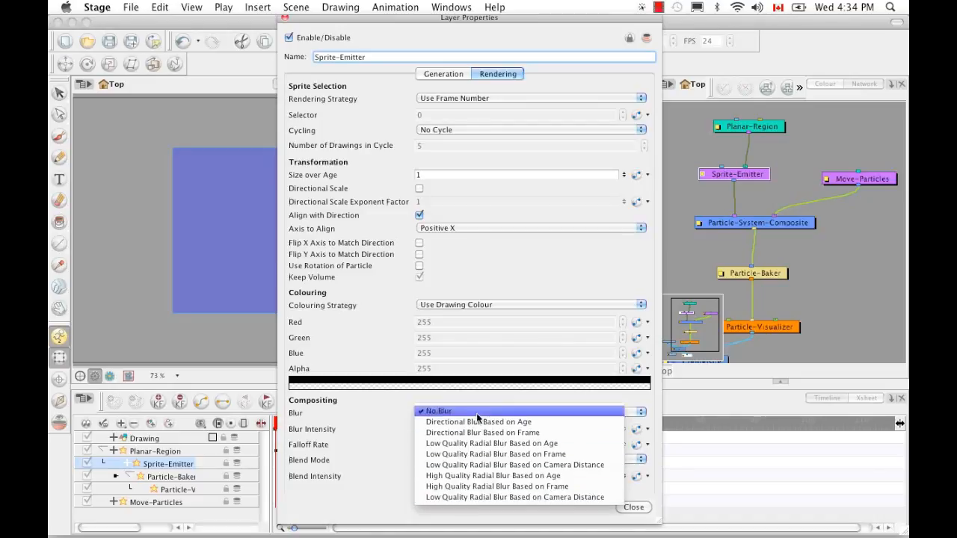
left_click(384, 415)
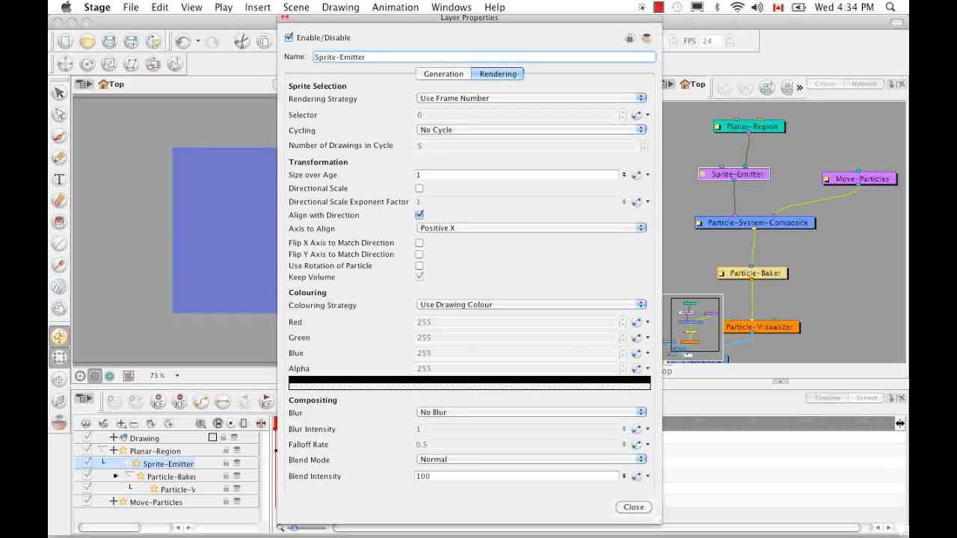
left_click(642, 460)
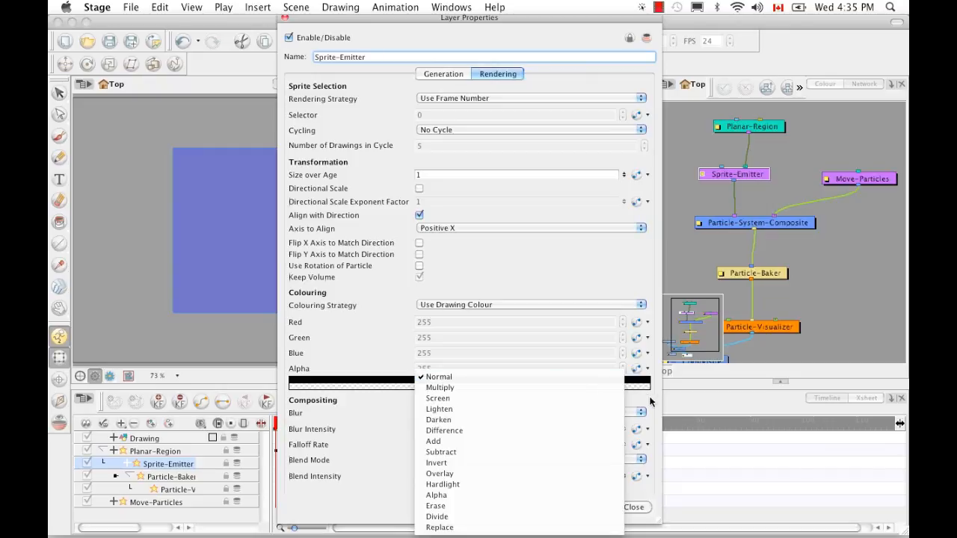
left_click(650, 402)
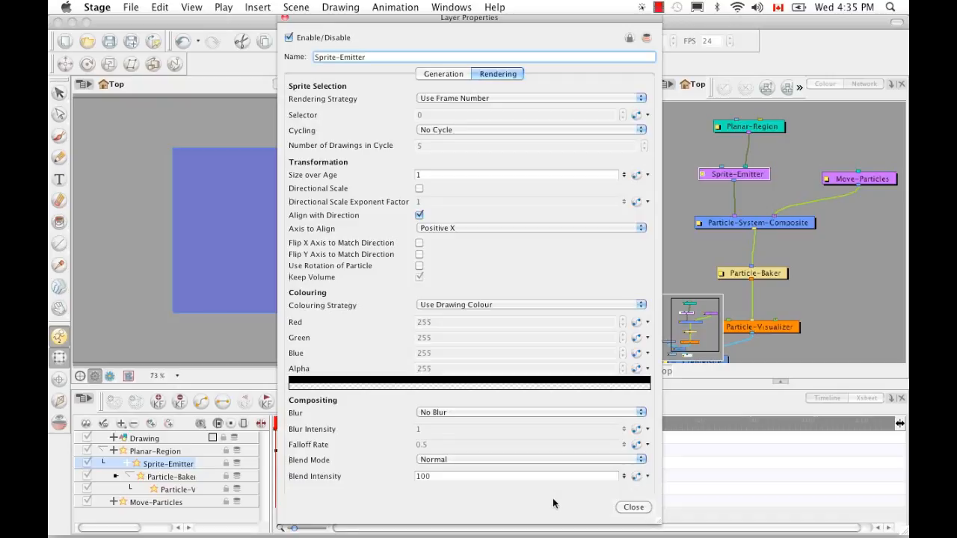
- Close the separate Layer Properties window and set the Sprite-Emitter's Rendering Strategy to Render as Dot
left_click(635, 509)
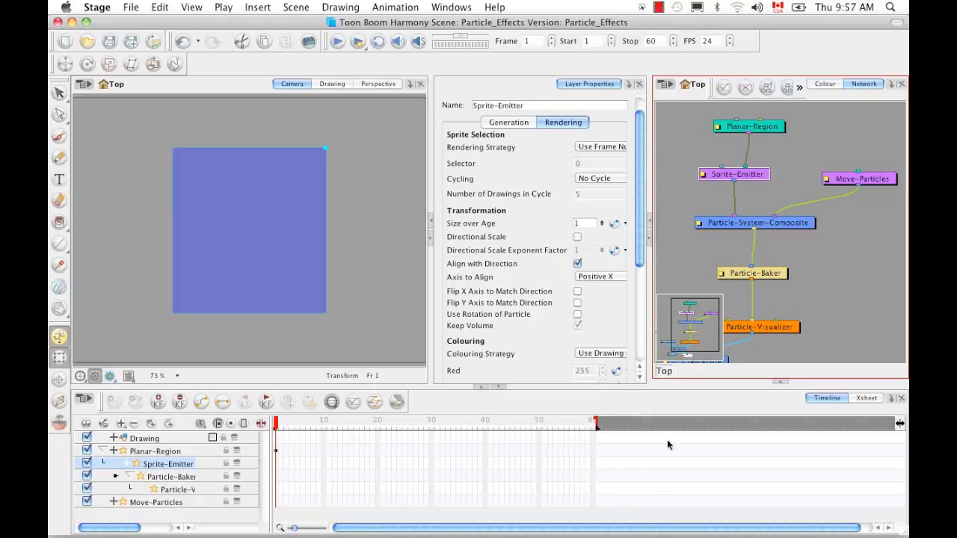
left_click(604, 147)
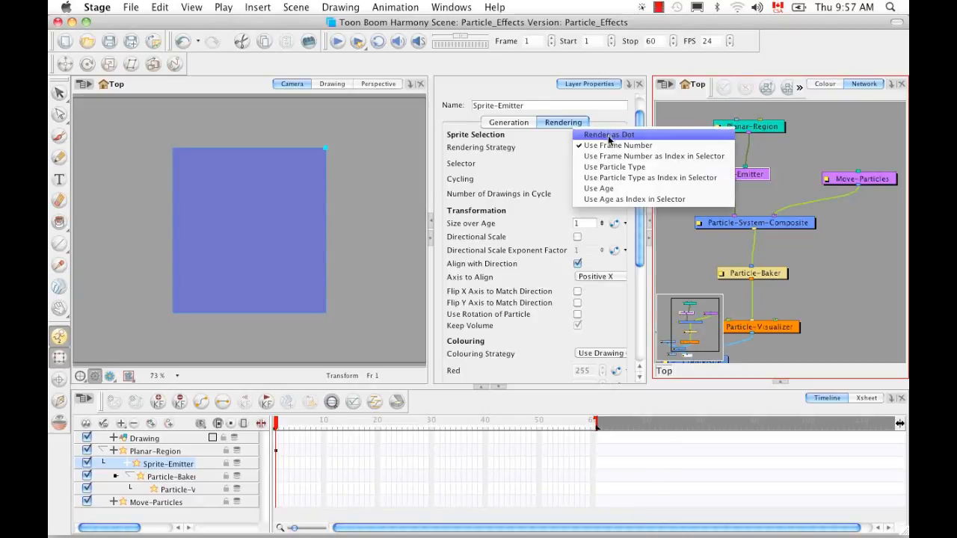
left_click(607, 135)
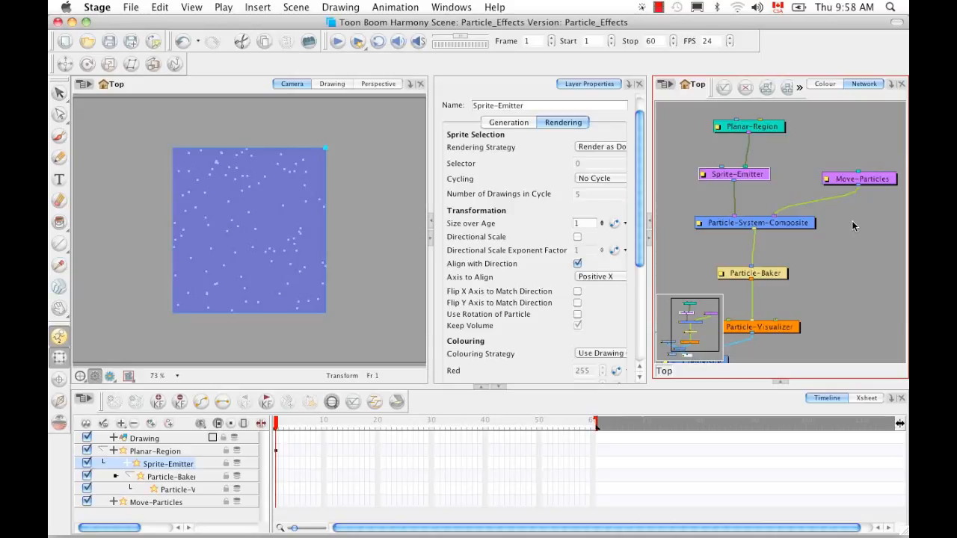
- On the Move-Particles module, turn off Move Position and Move Angle, and turn on Age Particles
left_click(875, 181)
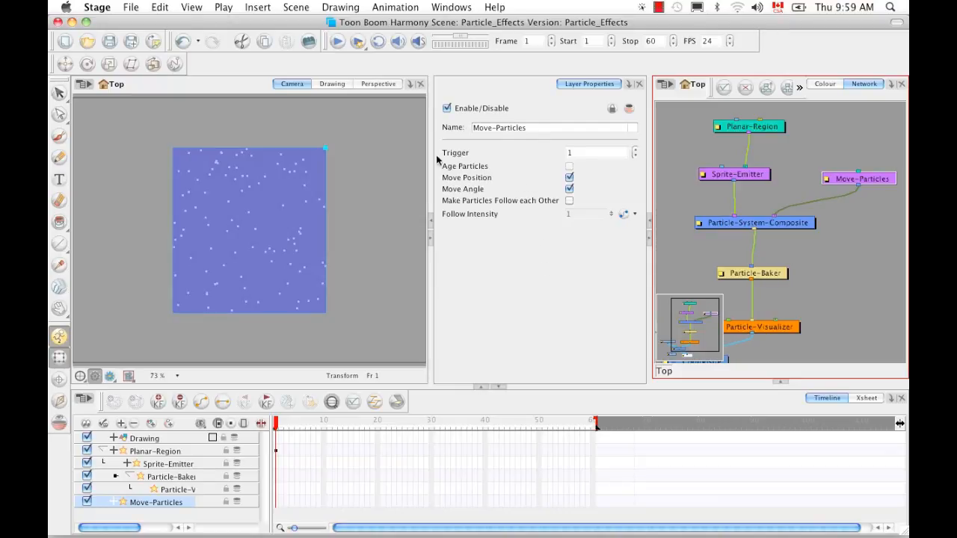
left_click(570, 178)
left_click(570, 189)
left_click(570, 166)
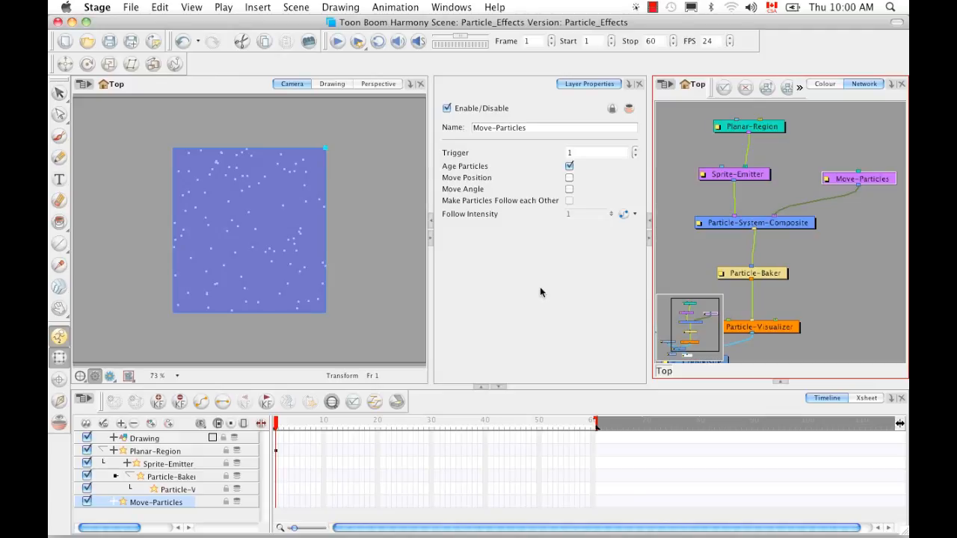
- Turn Move Position and Move Angle back on for Move-Particles, and try Make Particles Follow each Other before disabling it
left_click(570, 179)
left_click(569, 189)
left_click(569, 201)
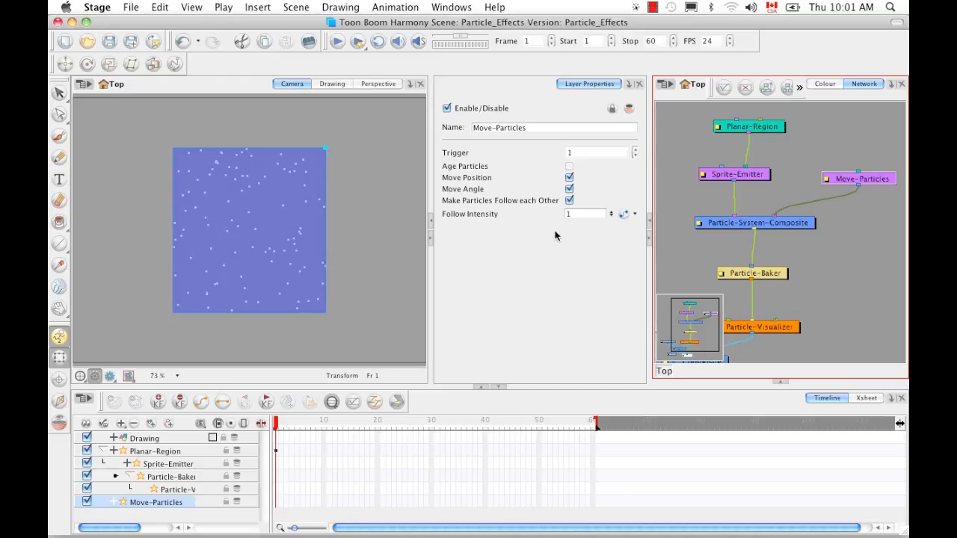
left_click(570, 201)
- Examine the layer properties of the Particle-System-Composite and Particle-Baker modules
left_click(782, 223)
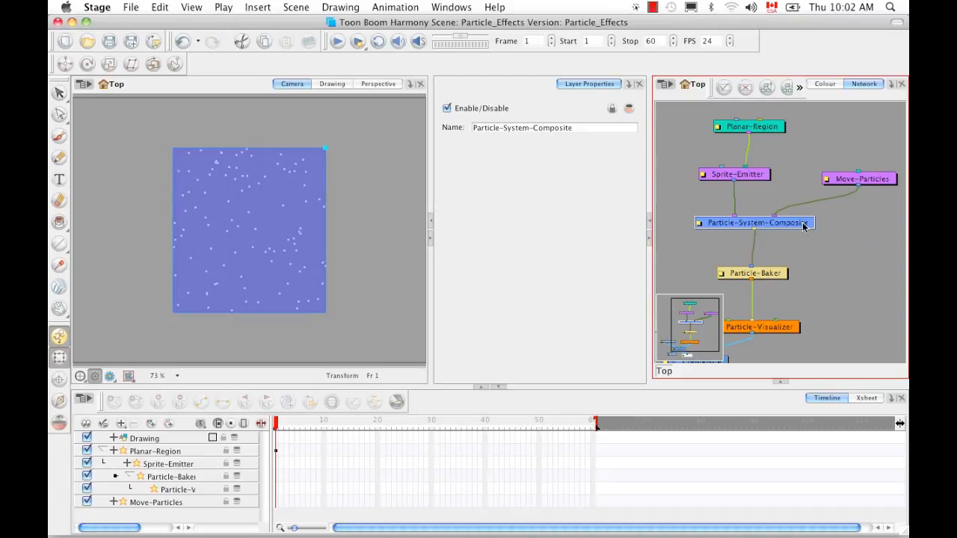
left_click(768, 274)
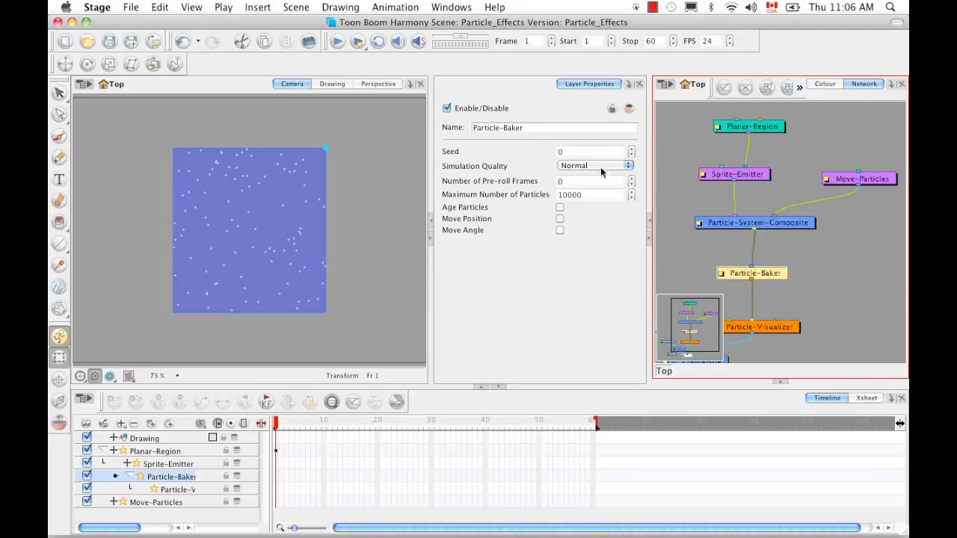
- Review the Particle-Baker's Simulation Quality options, keeping Normal, and scrub the timeline to frame 57 to inspect the particle build-up
left_click(629, 166)
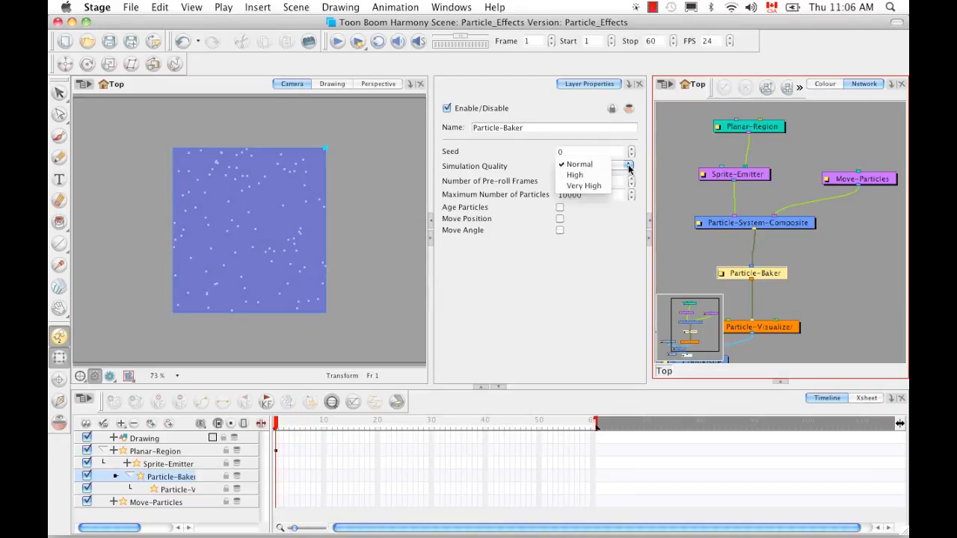
left_click(607, 164)
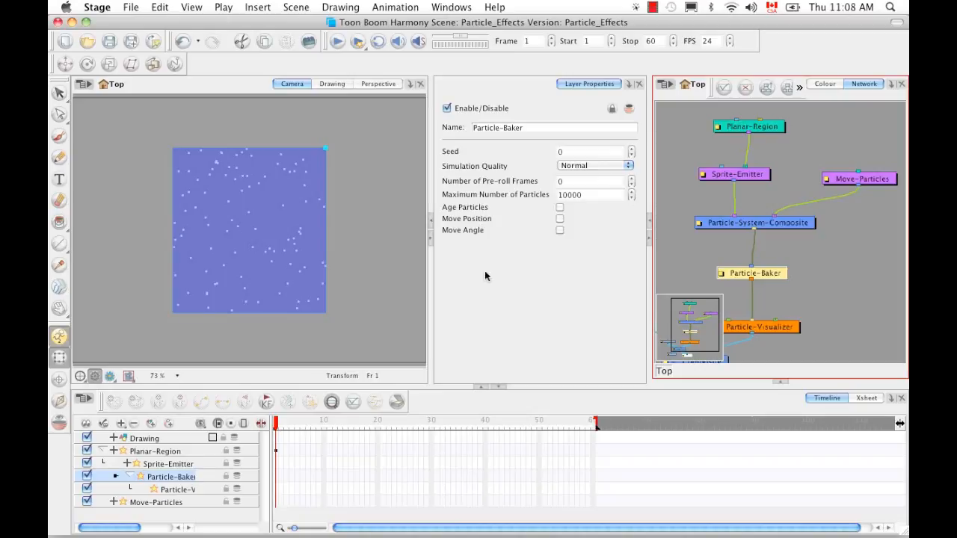
left_click(278, 424)
left_click_drag(280, 427, 509, 427)
mouse_move(580, 438)
left_mouse_down()
mouse_move(664, 436)
mouse_move(611, 424)
mouse_move(566, 428)
mouse_move(577, 428)
left_mouse_up()
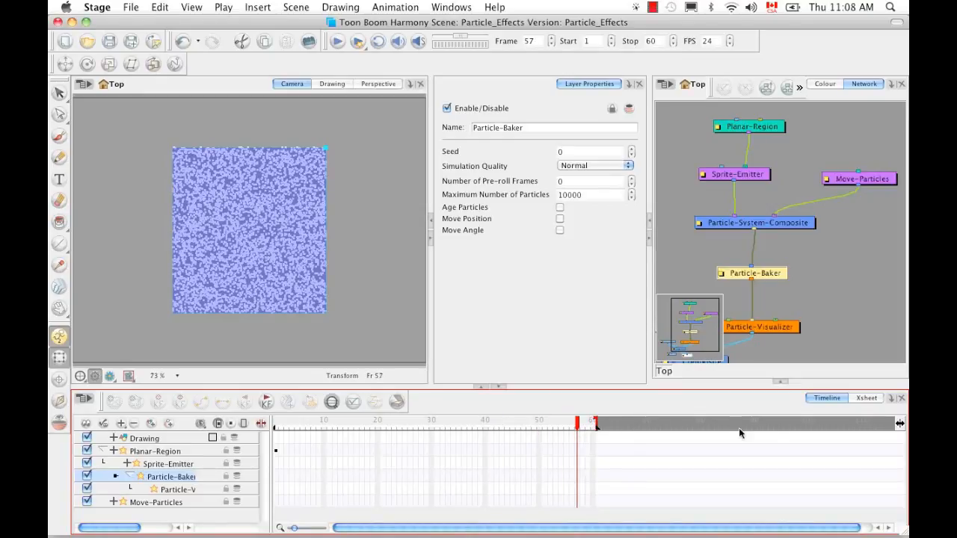
- Extend the scene to 103 frames, scrub to frame 101 to check the particles, and return to frame 1
left_click_drag(597, 424, 828, 434)
left_click(654, 431)
left_click(797, 432)
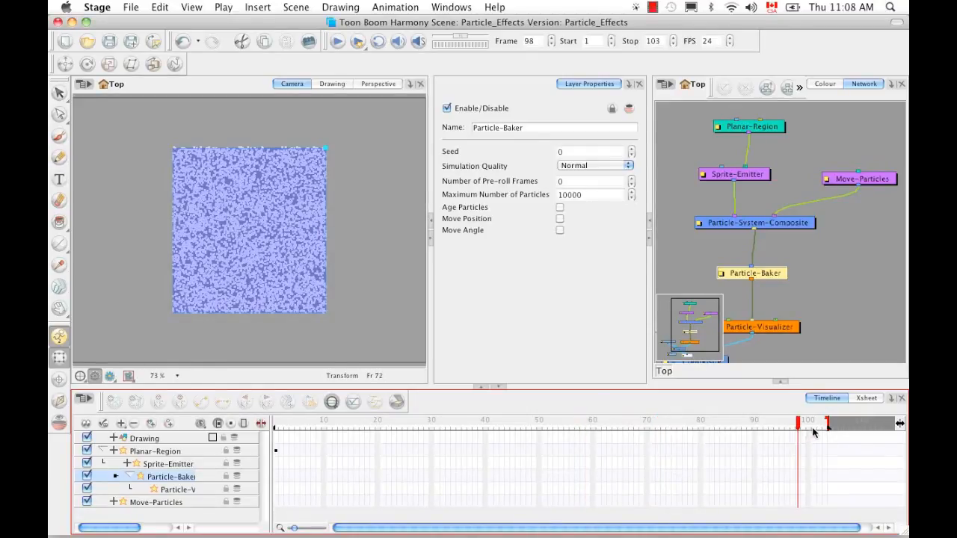
mouse_move(814, 431)
left_mouse_down()
mouse_move(836, 429)
mouse_move(812, 429)
left_mouse_up()
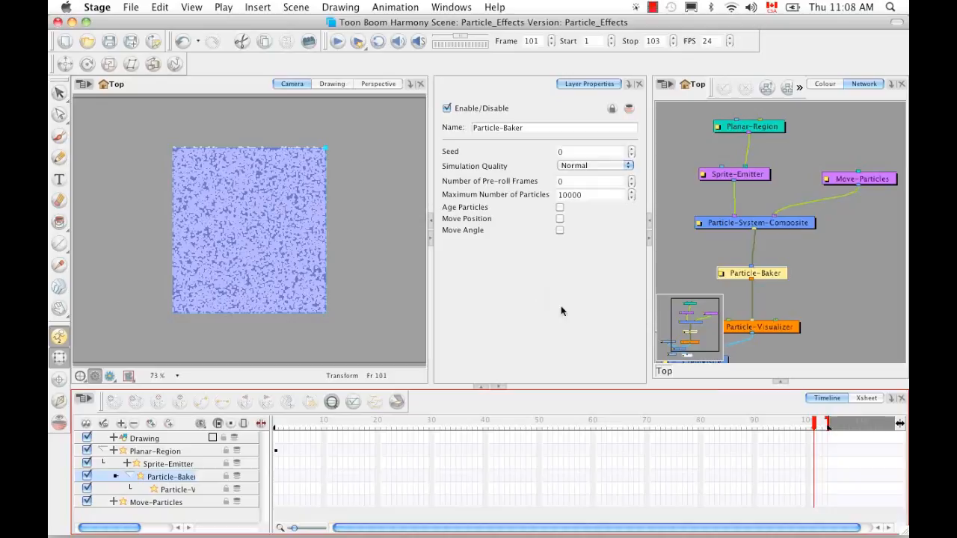
left_click_drag(814, 425, 262, 443)
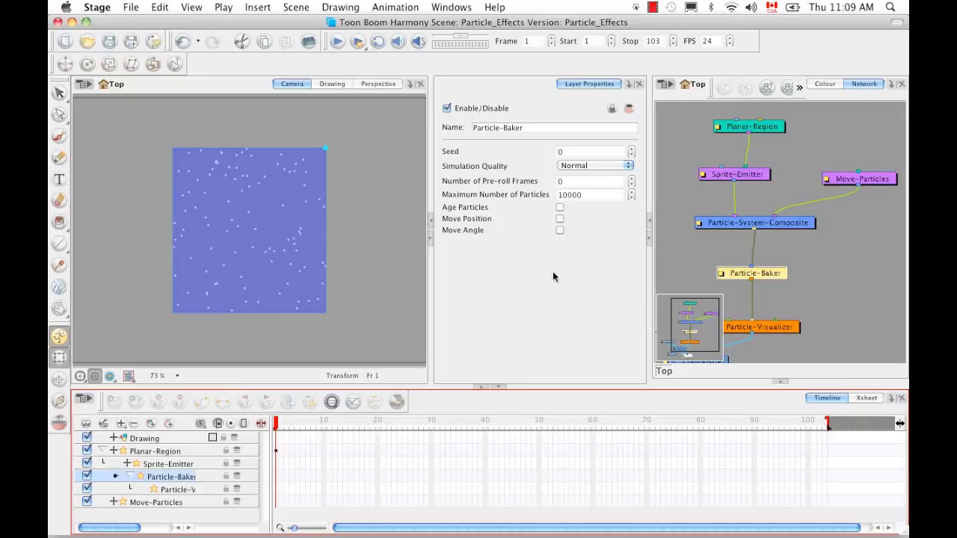
- Examine the Particle-Visualizer's layer properties and its Rendering Order options, keeping Back to Front
left_click(772, 326)
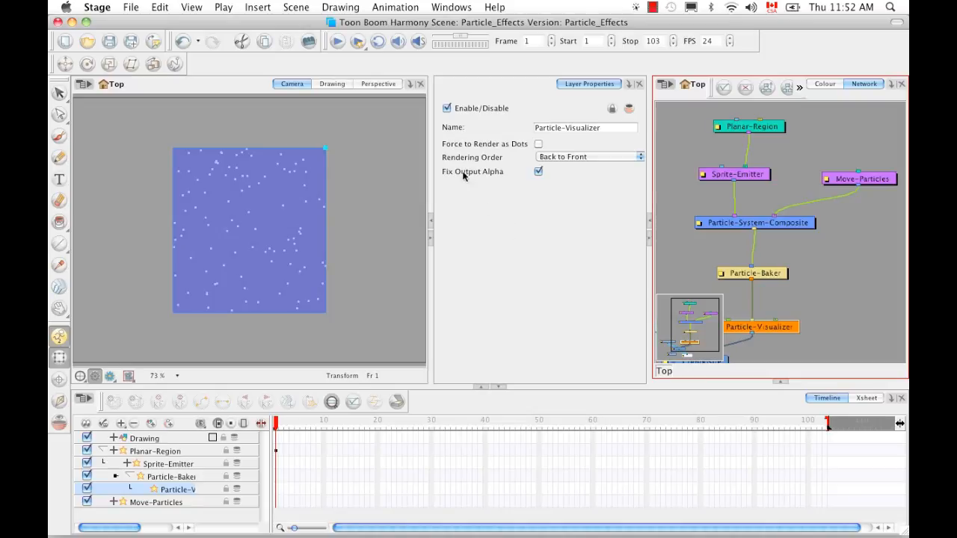
left_click(640, 158)
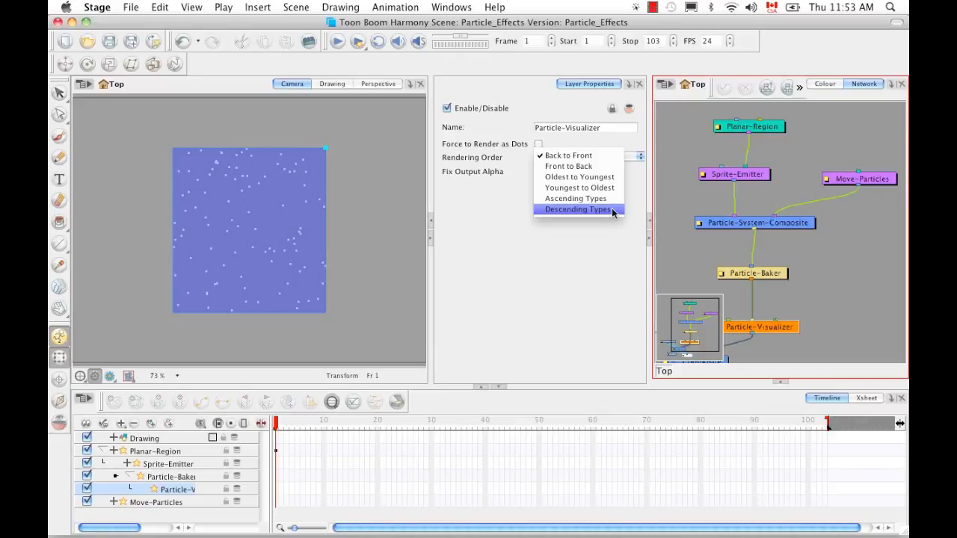
left_click(616, 252)
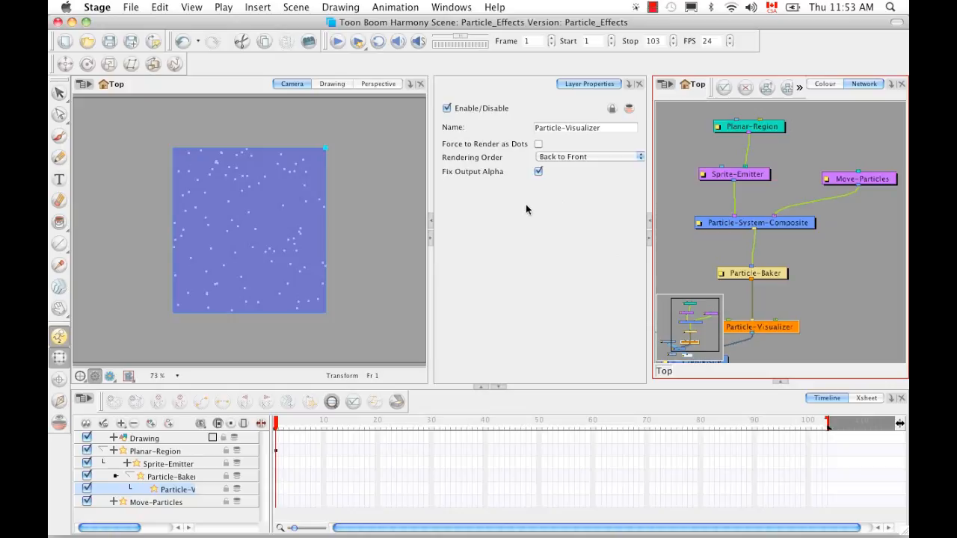